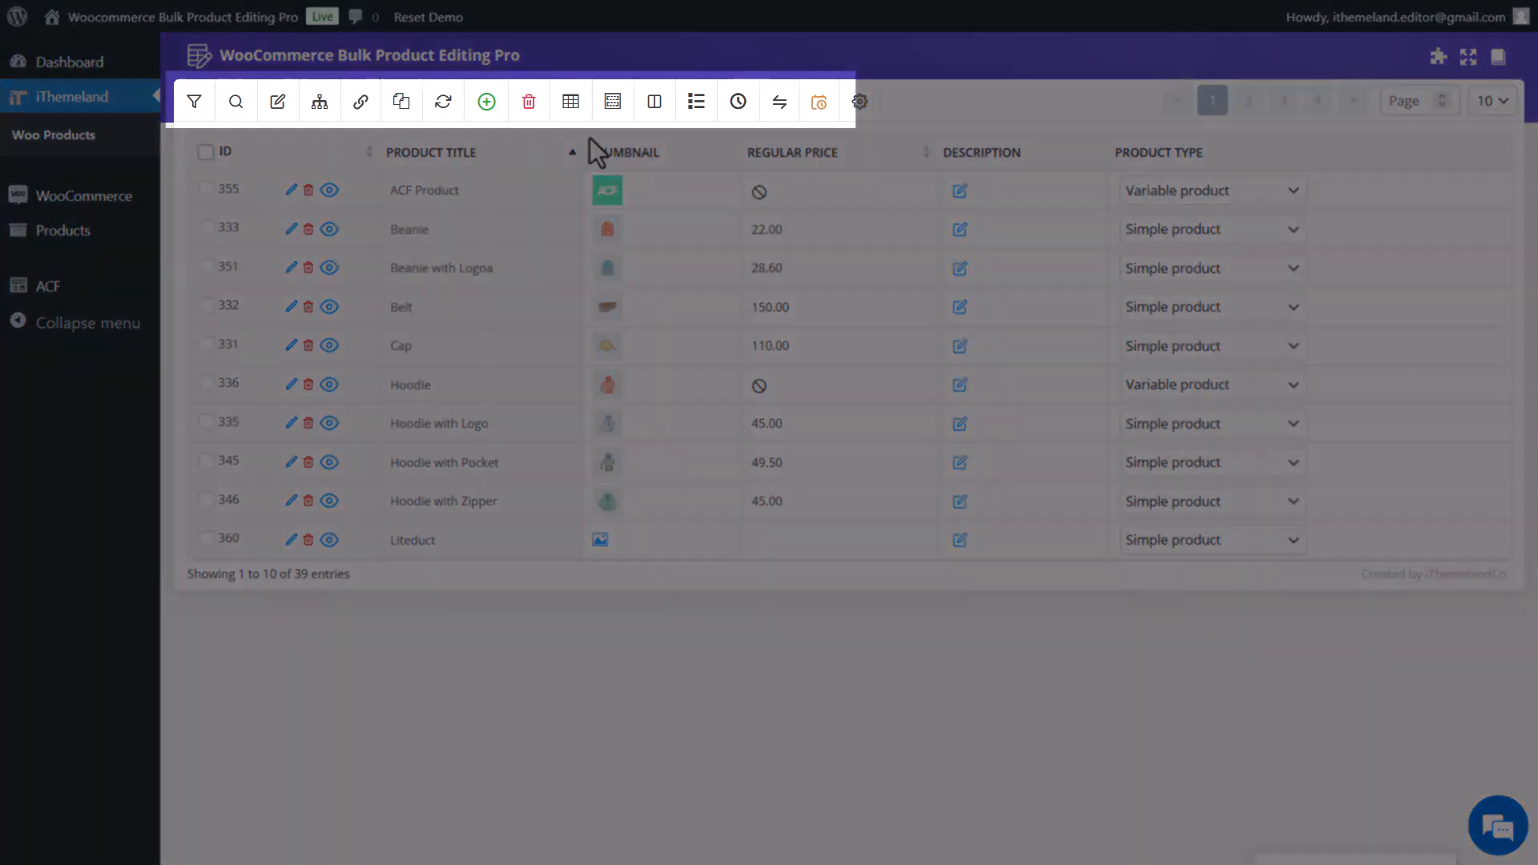
- Add the SKU column to the product table through the column profiles
{"action": "left_click", "coordinate": [588, 112]}
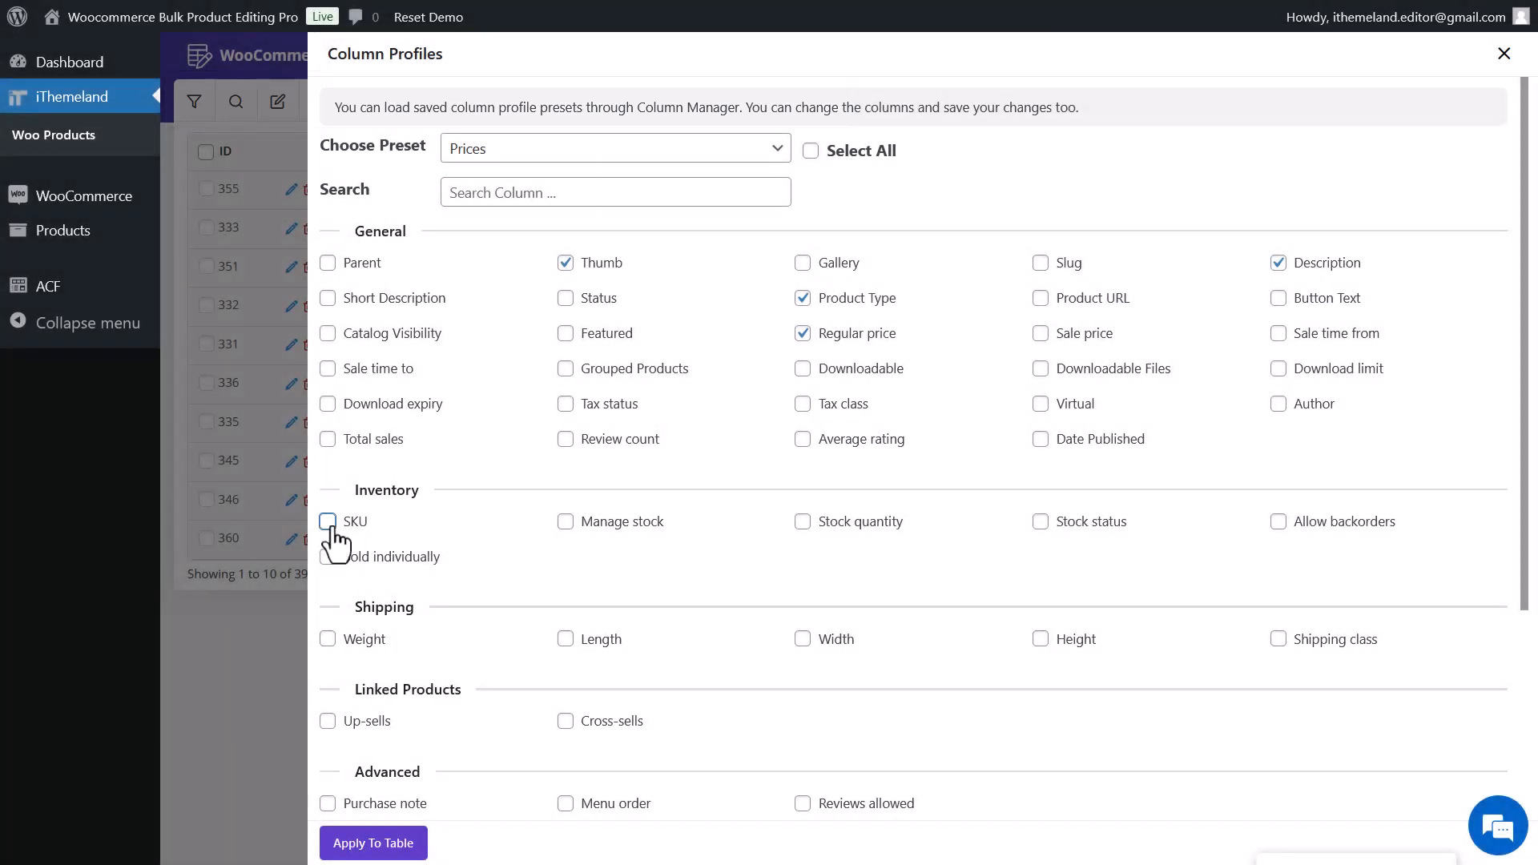
{"action": "left_click", "coordinate": [328, 521]}
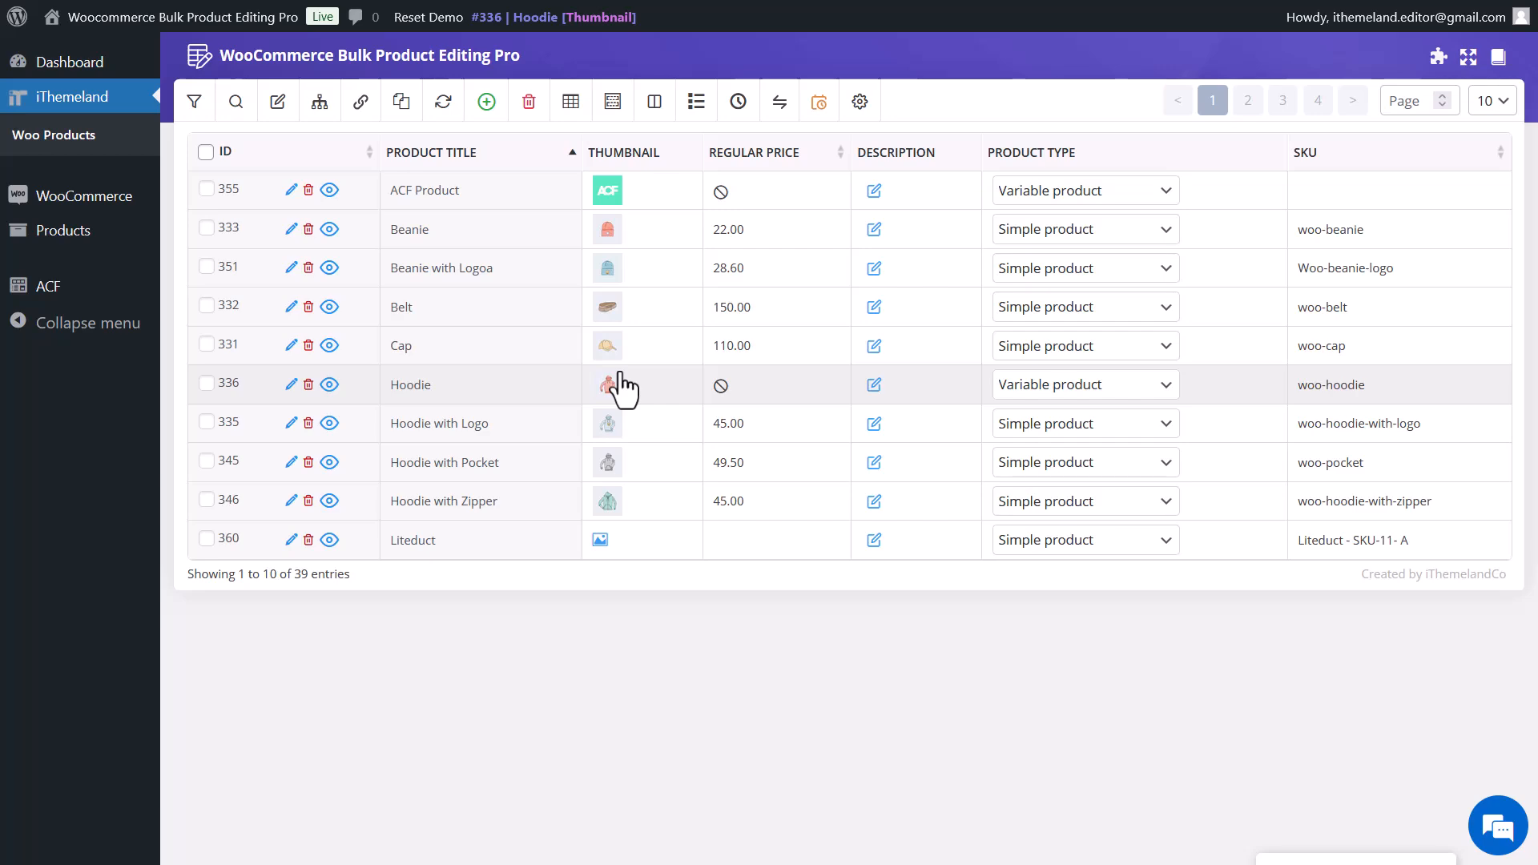
- Open the bulk edit form and review the operations and insertable variables offered for Product SKU
{"action": "left_click", "coordinate": [277, 102]}
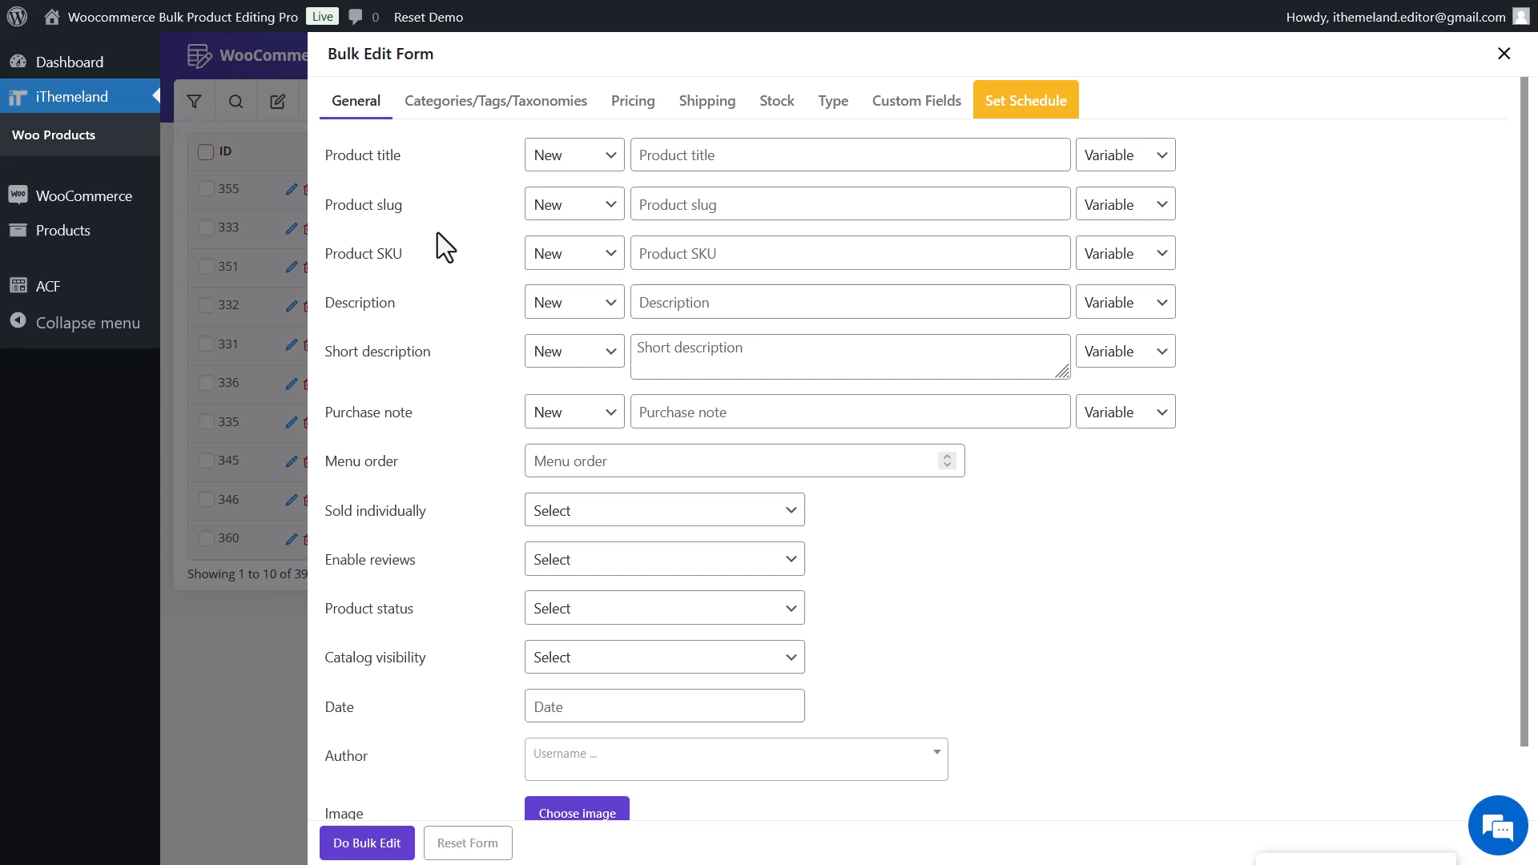
{"action": "left_click", "coordinate": [589, 255]}
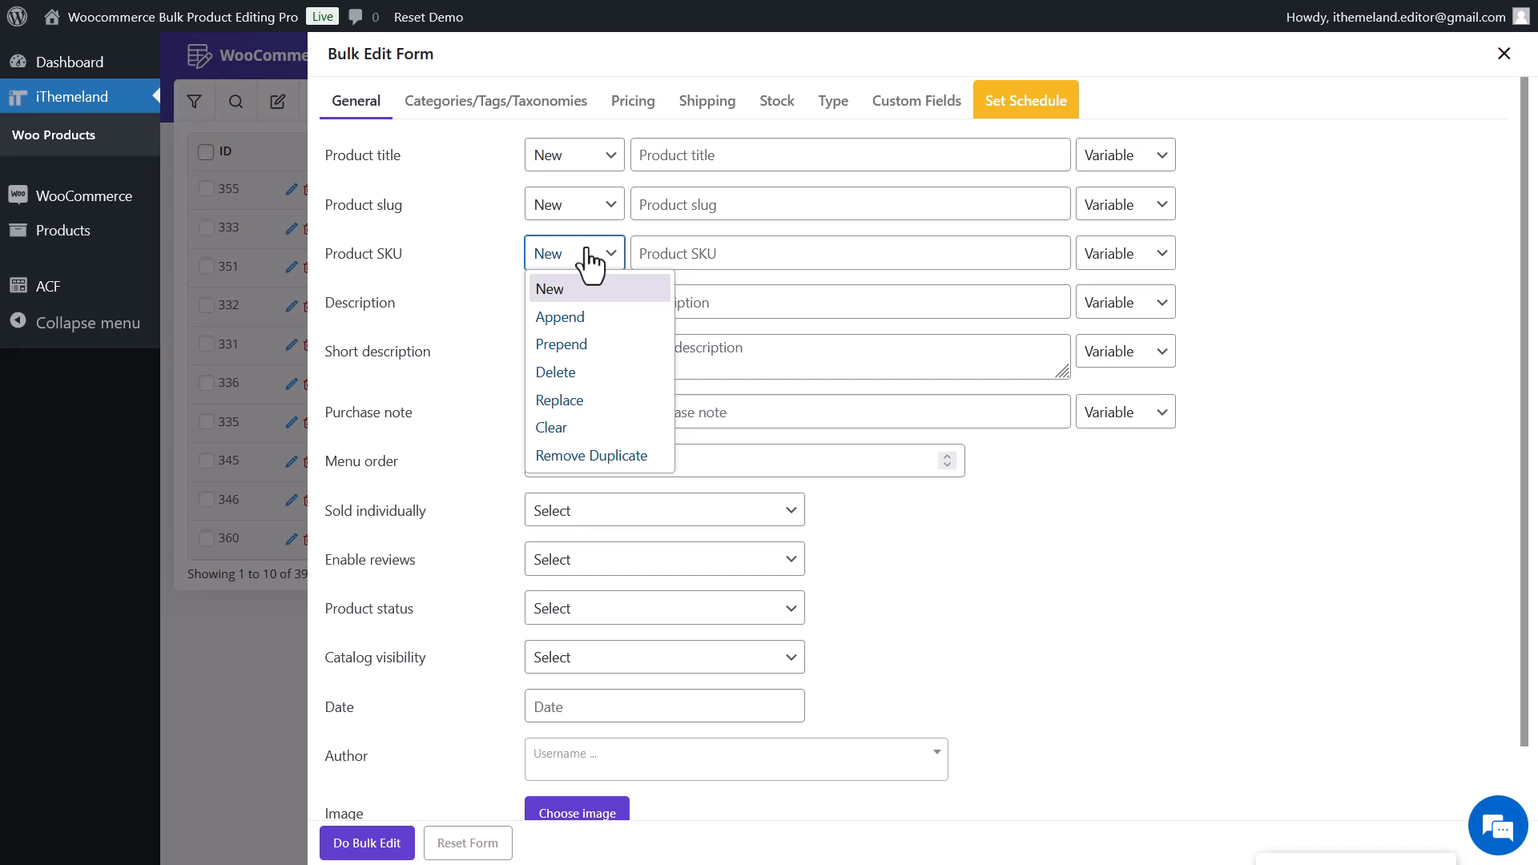
{"action": "left_click", "coordinate": [1027, 257]}
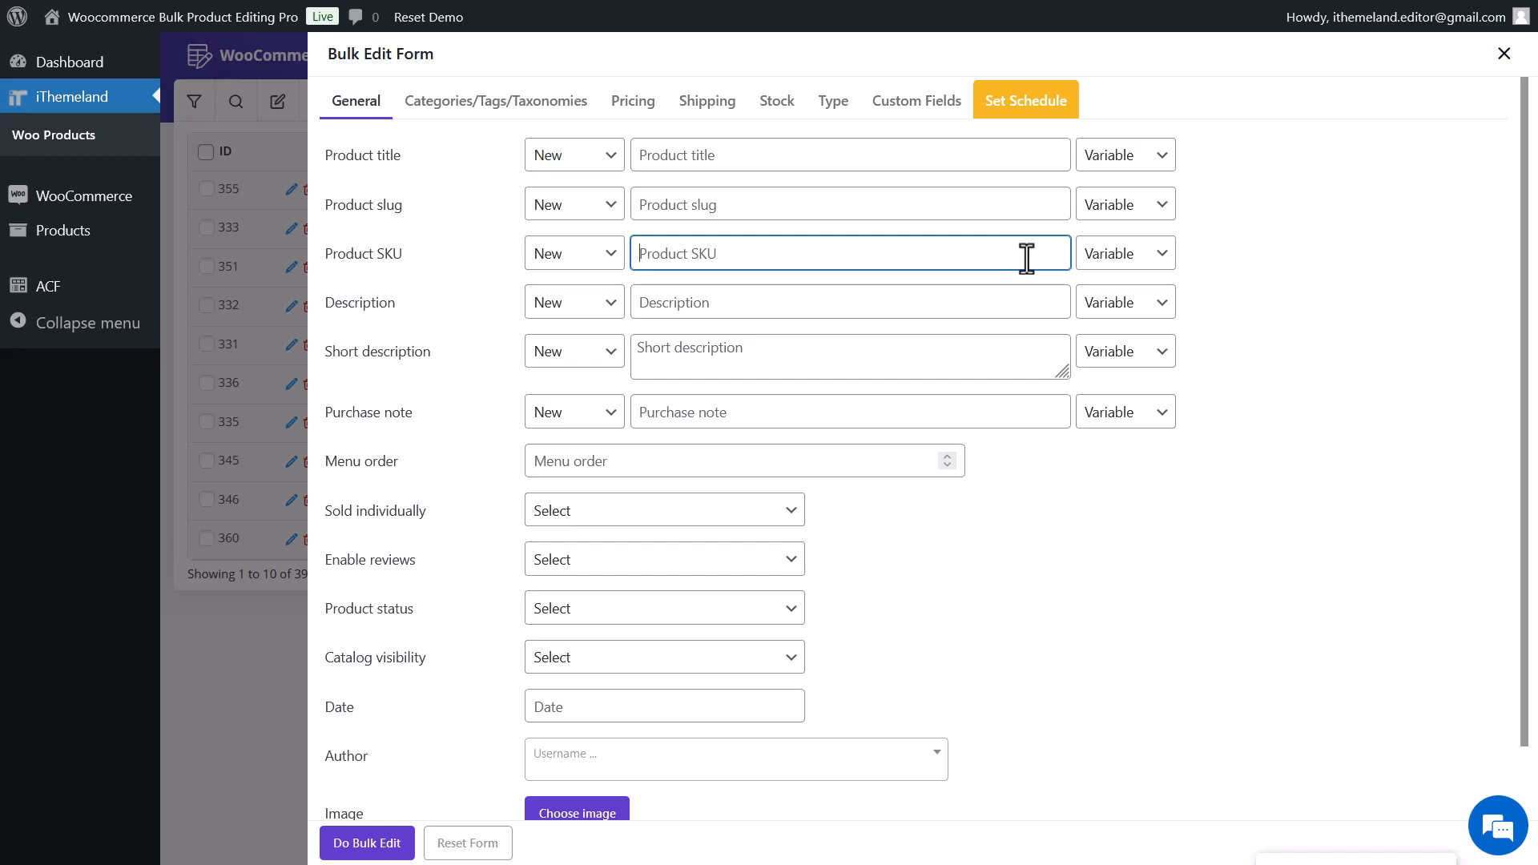
{"action": "left_click", "coordinate": [729, 272]}
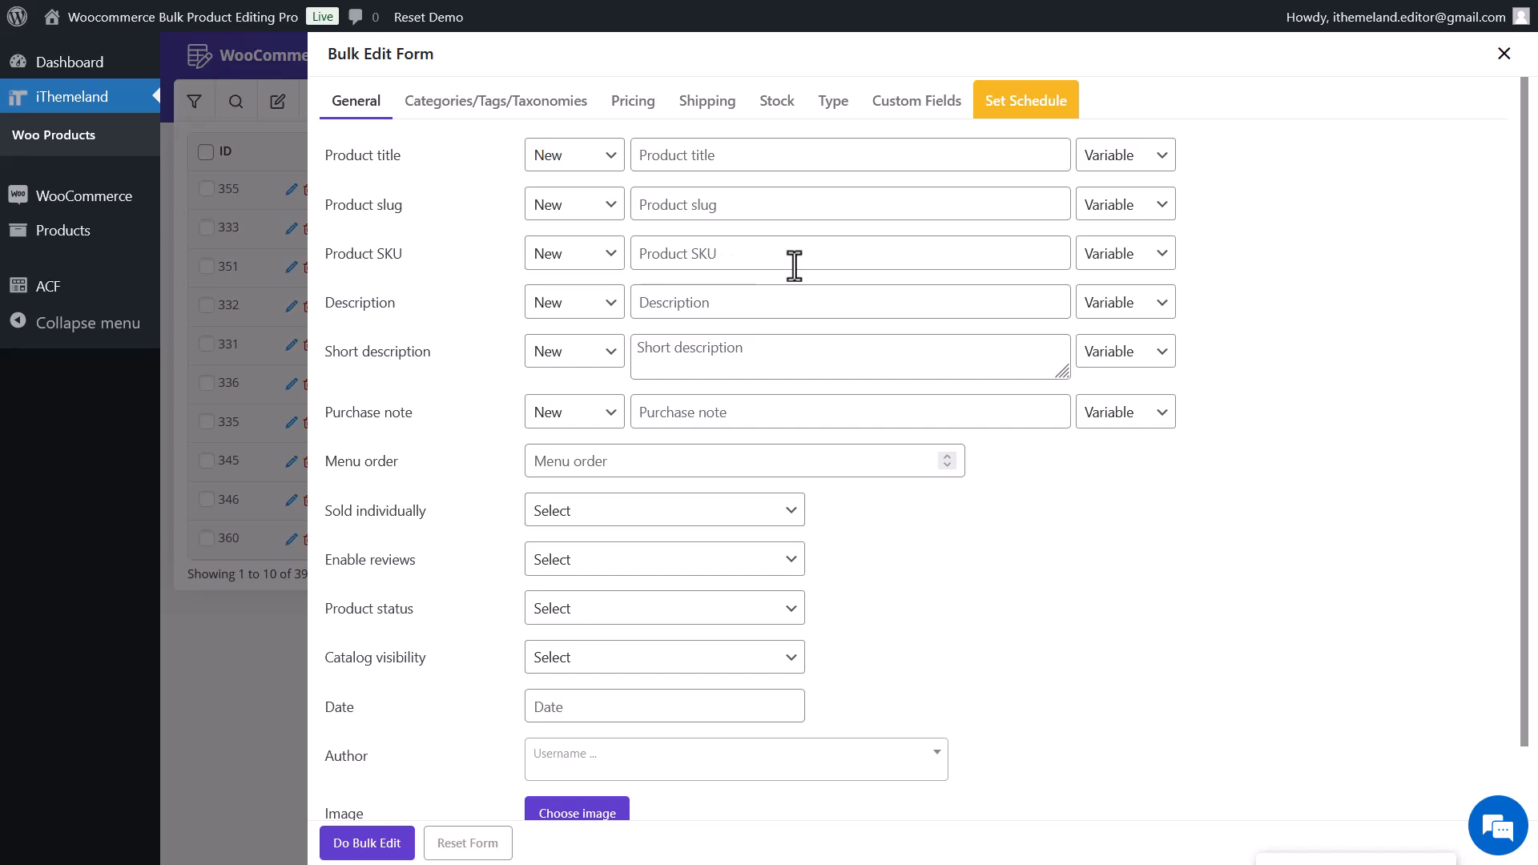
{"action": "left_click", "coordinate": [1122, 264]}
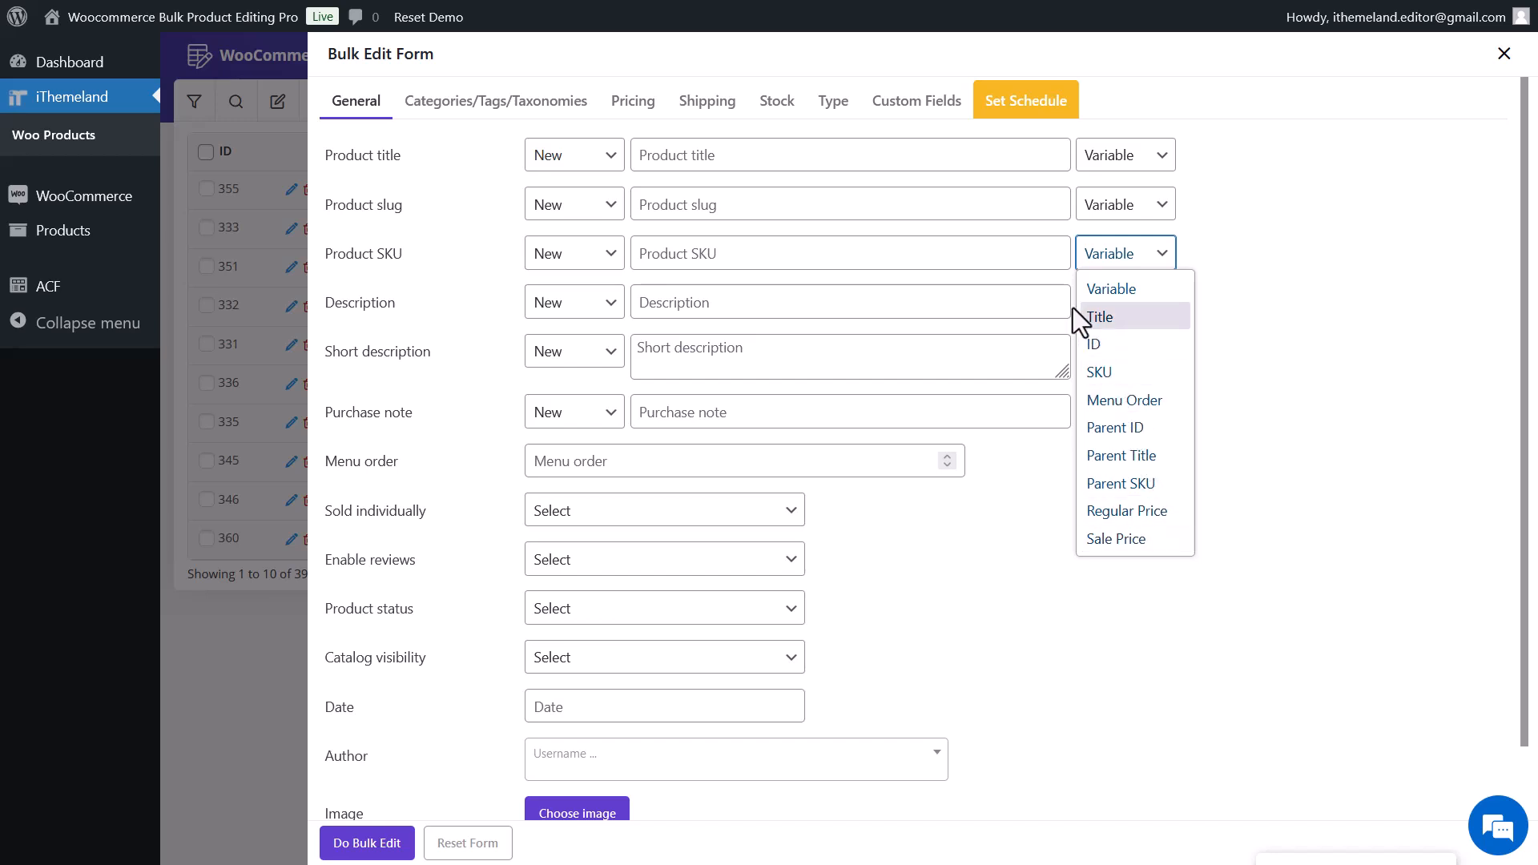
{"action": "left_click", "coordinate": [1026, 257]}
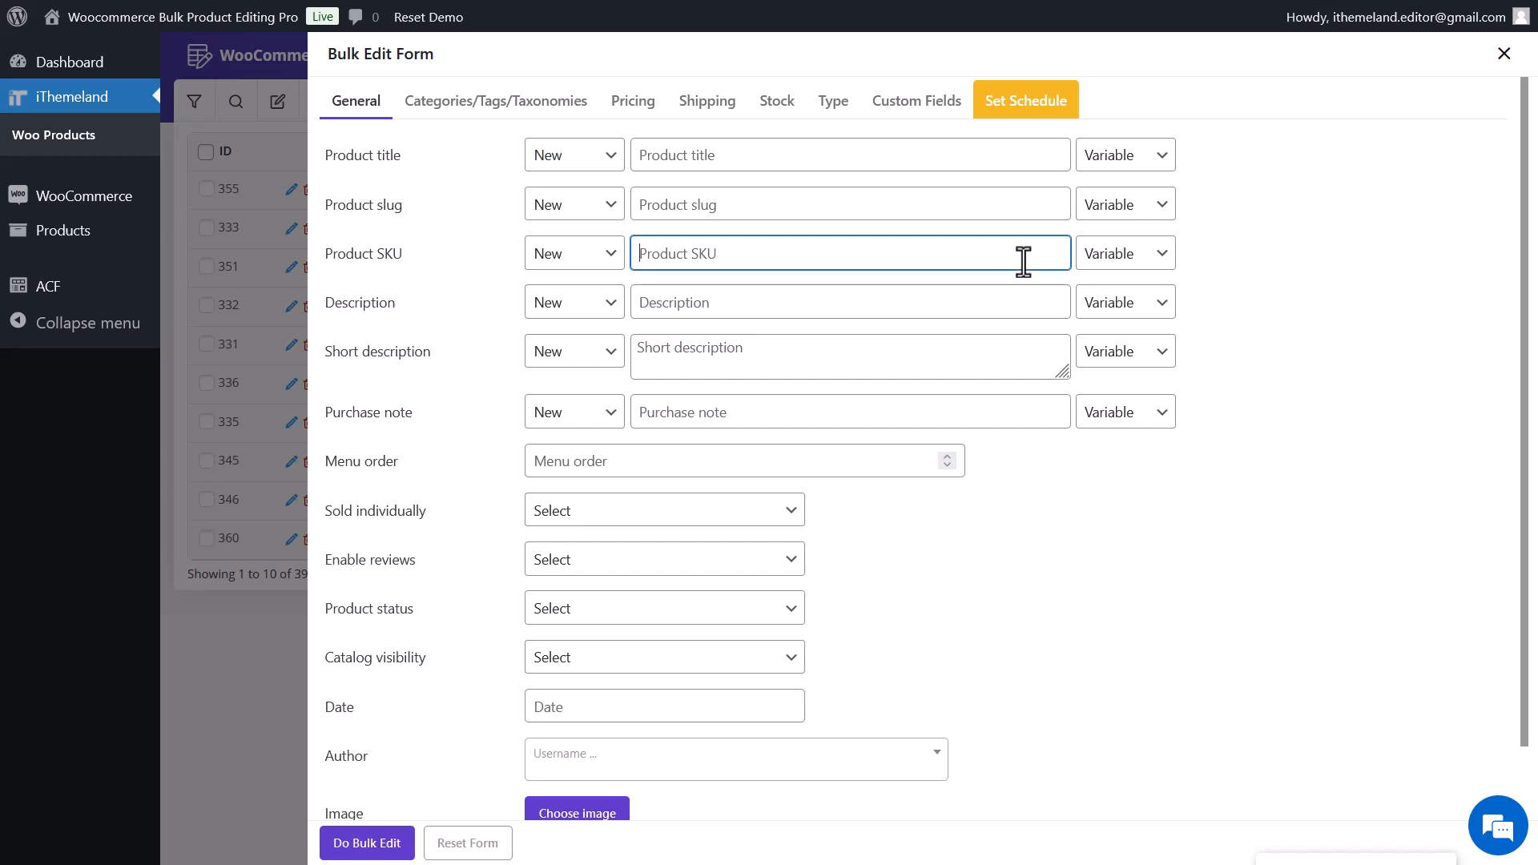
- Append "{id} , {title}" to the SKUs of all filtered products by bulk edit
{"action": "left_click", "coordinate": [600, 264]}
{"action": "left_click", "coordinate": [593, 318]}
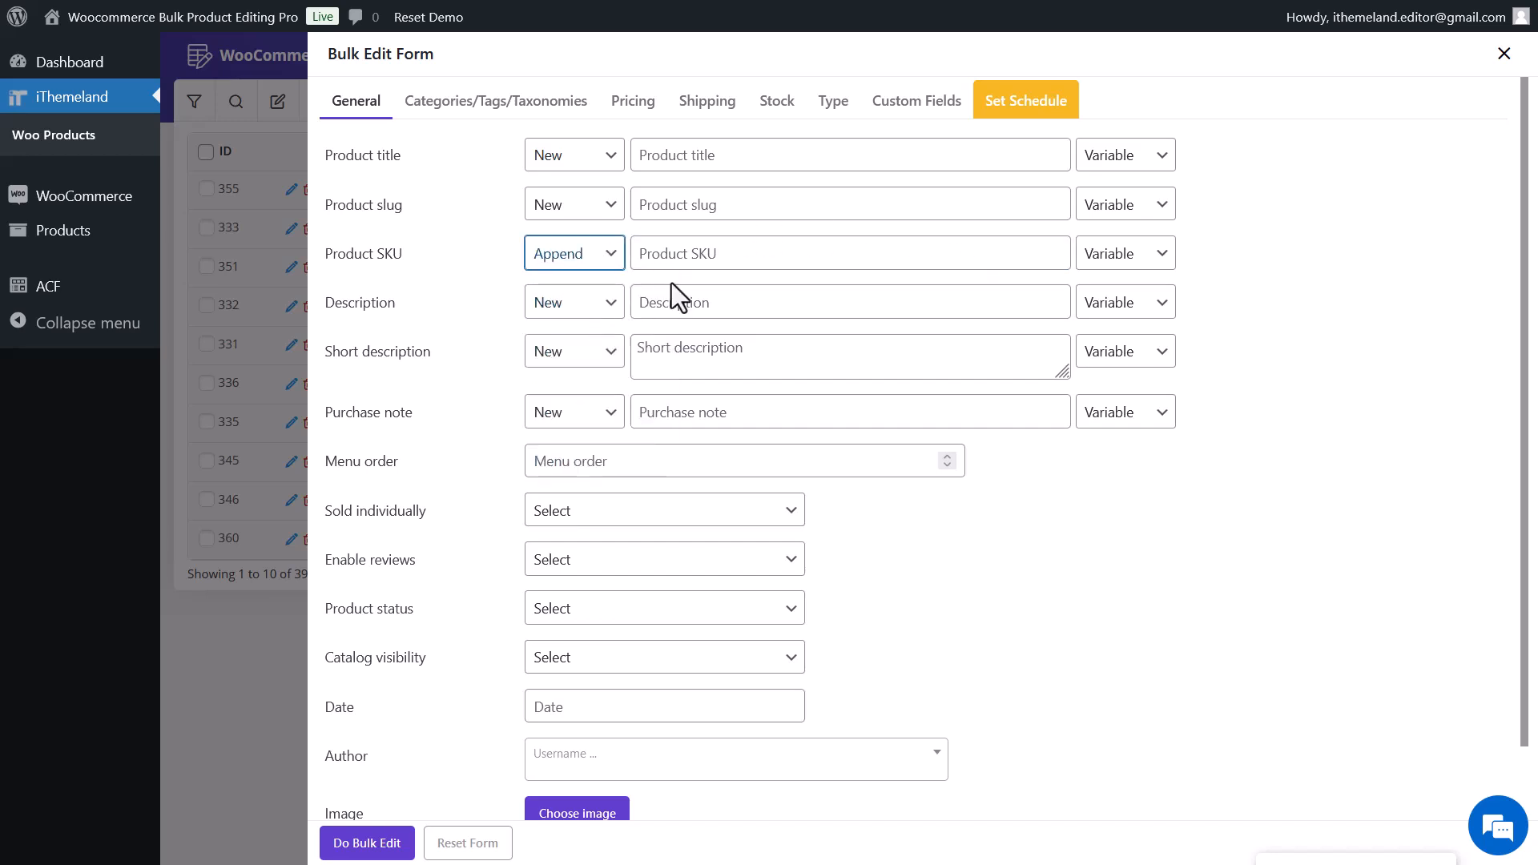
{"action": "left_click", "coordinate": [702, 257]}
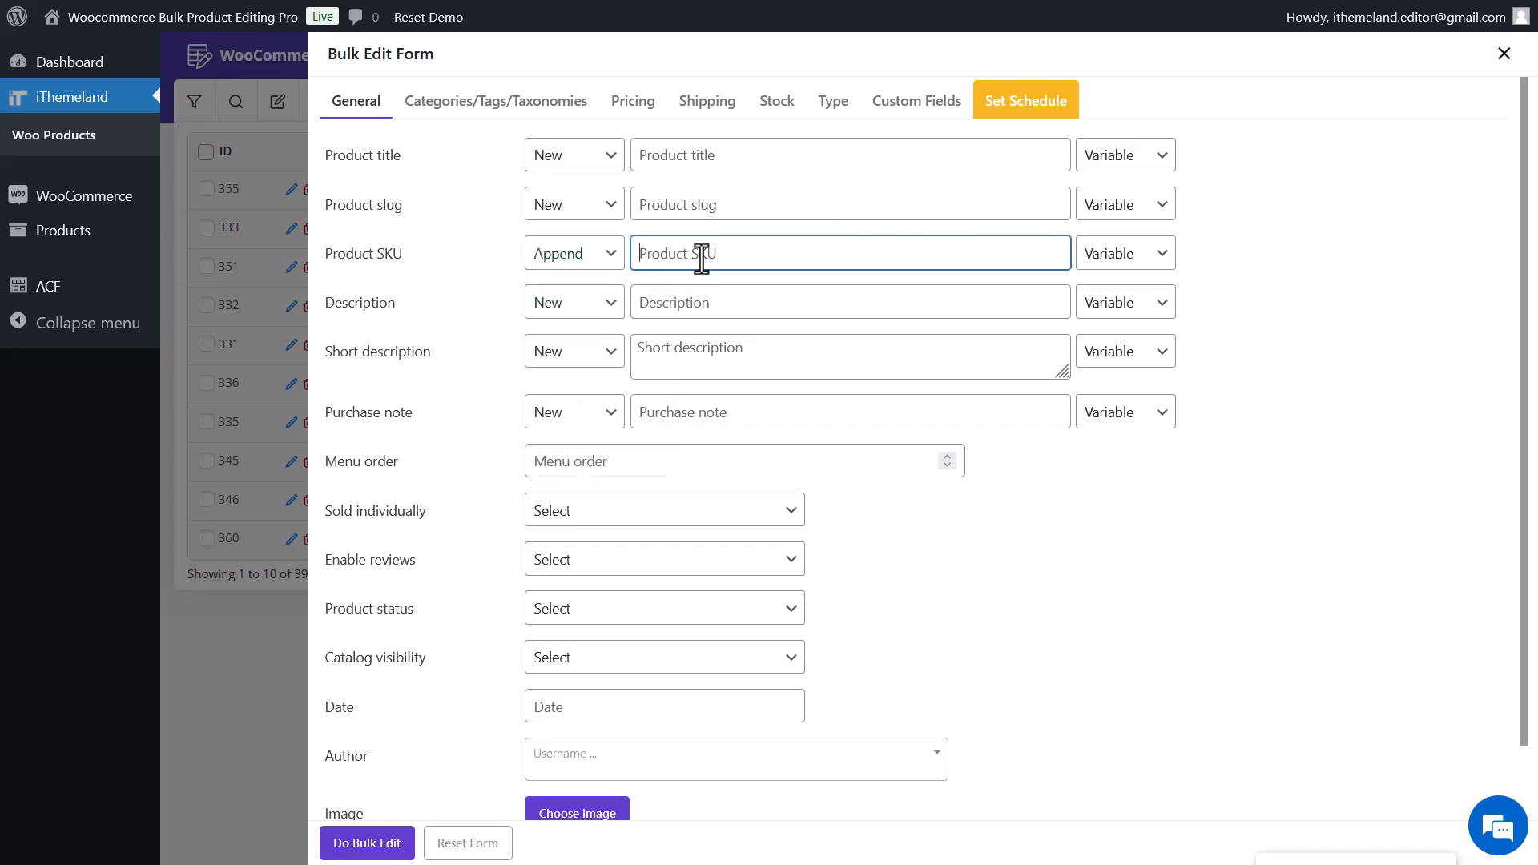
{"action": "left_click", "coordinate": [1099, 258]}
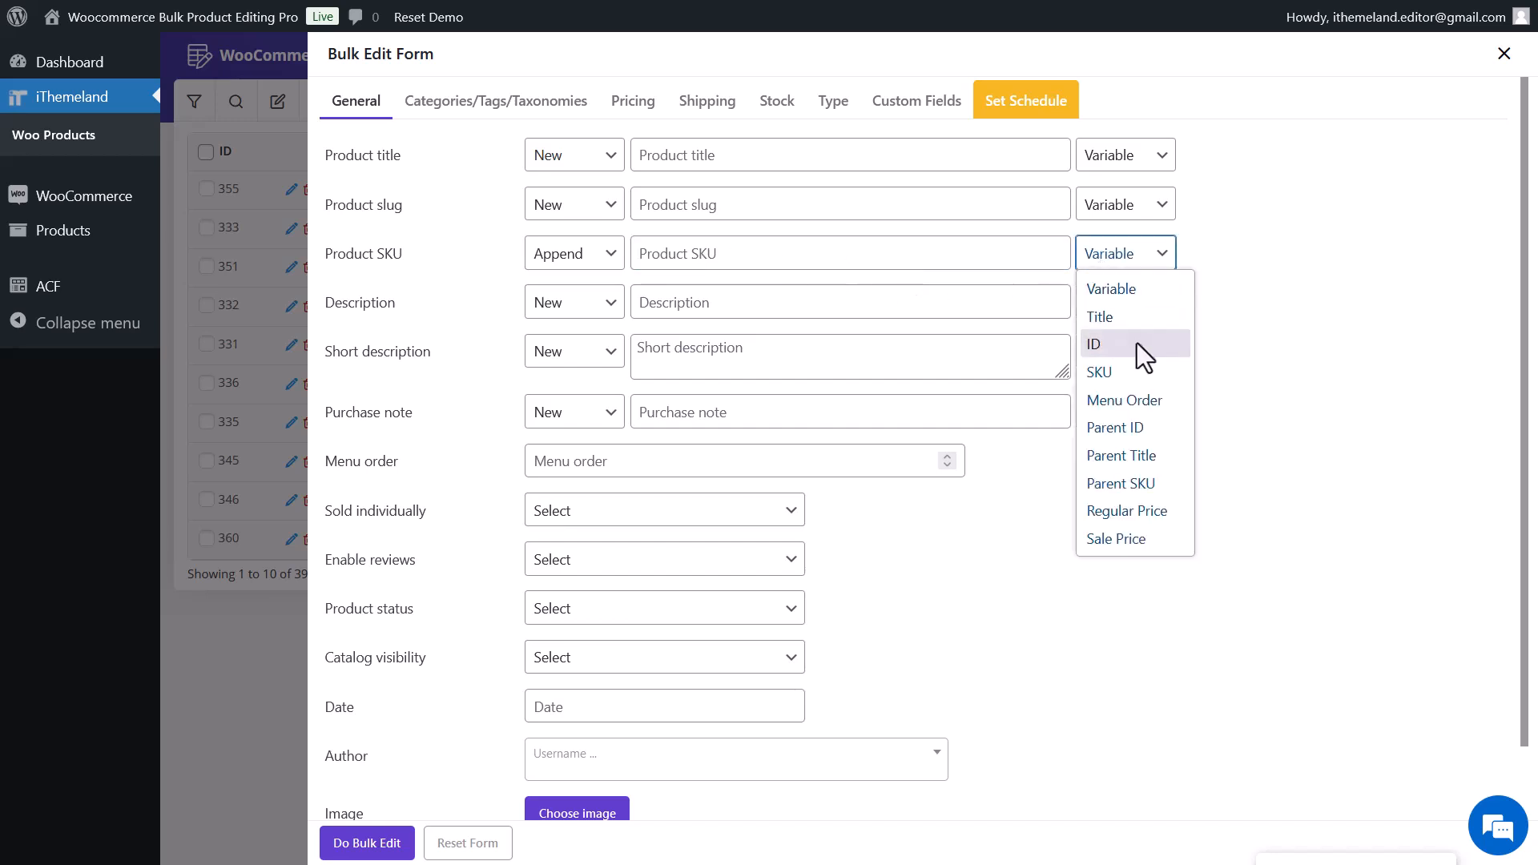
{"action": "left_click", "coordinate": [1137, 345]}
{"action": "left_click", "coordinate": [1018, 267]}
{"action": "type", "text": ","}
{"action": "left_click", "coordinate": [1099, 262]}
{"action": "left_click", "coordinate": [1112, 323]}
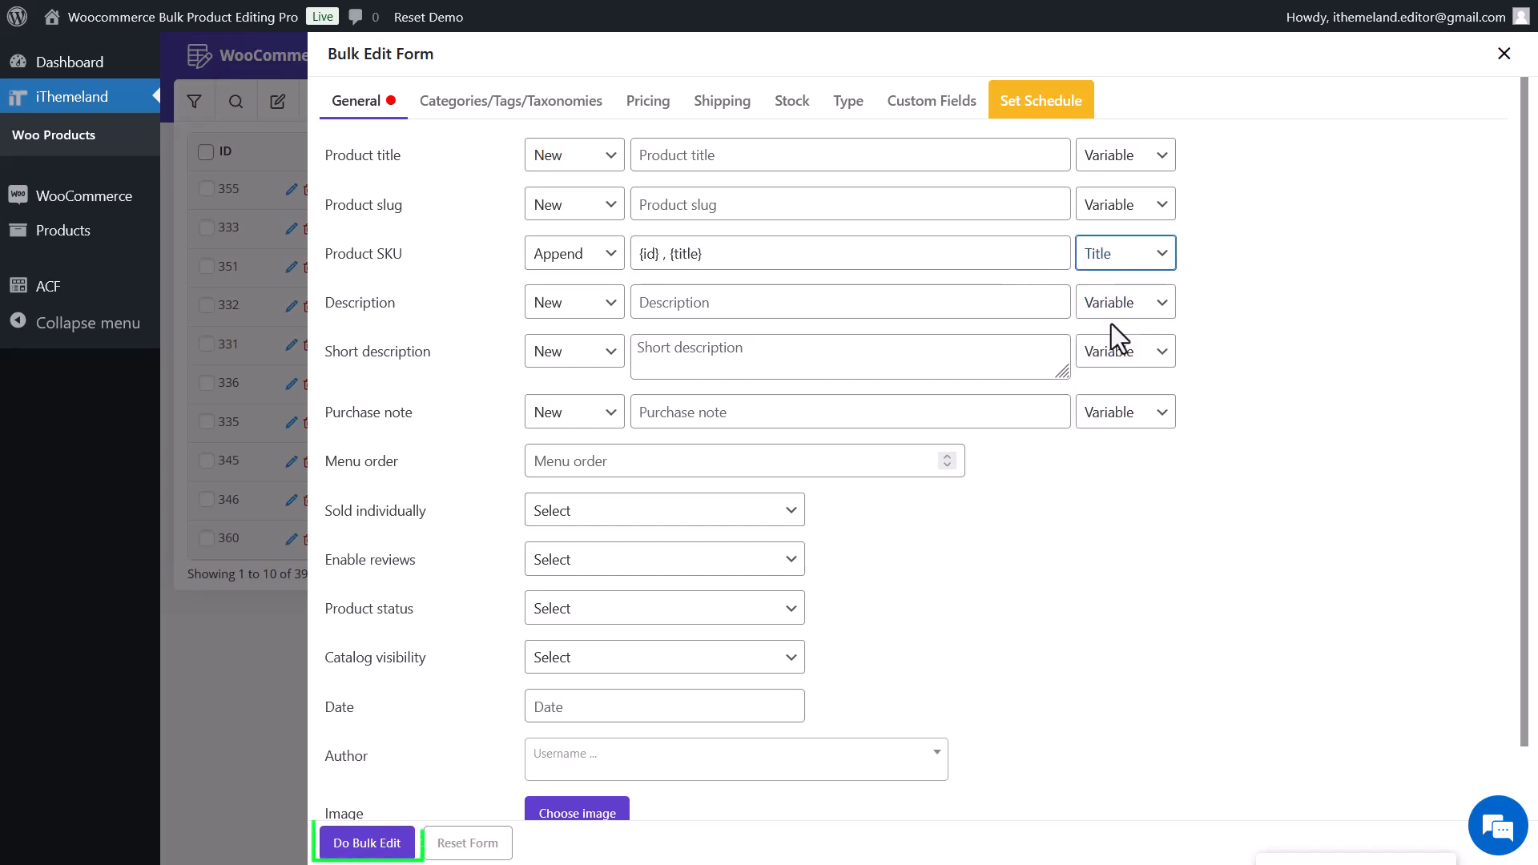
{"action": "left_click", "coordinate": [380, 849]}
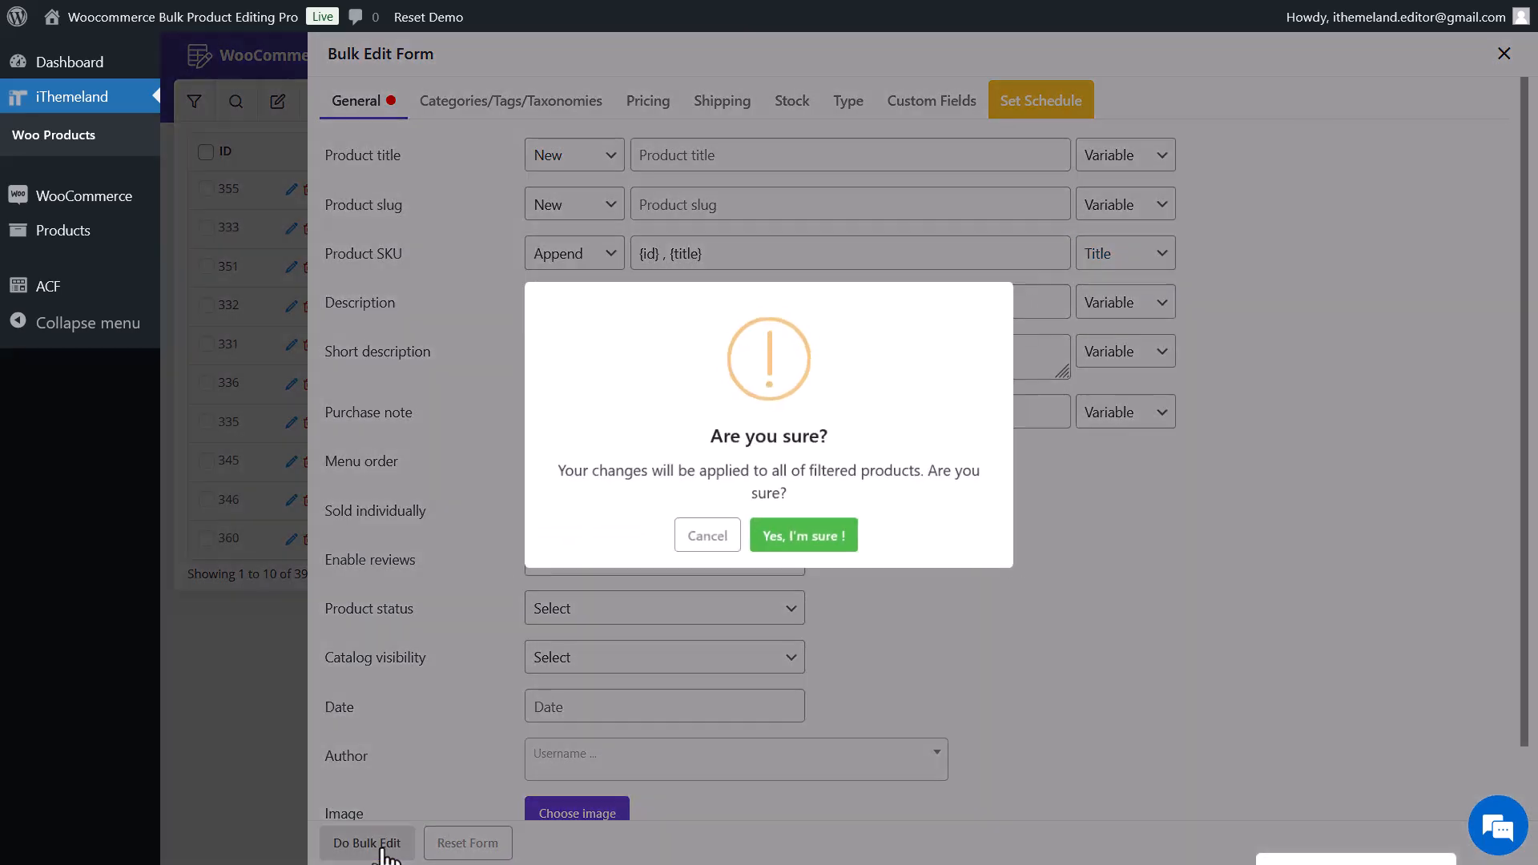
{"action": "left_click", "coordinate": [803, 542]}
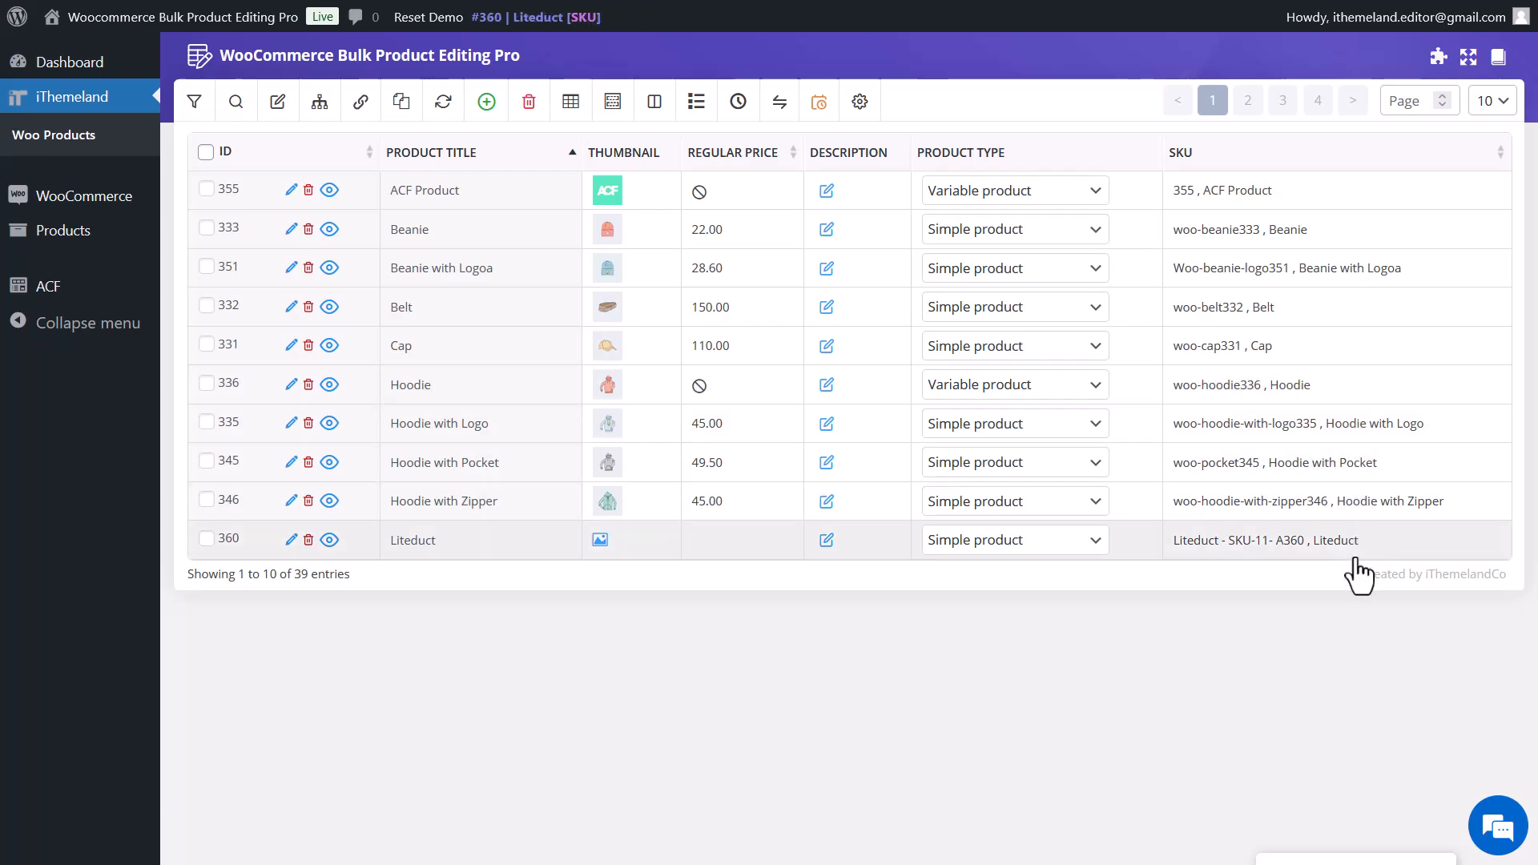
- Prepend "{id} , {title}" to the SKUs of all filtered products by bulk edit
{"action": "left_click", "coordinate": [277, 101]}
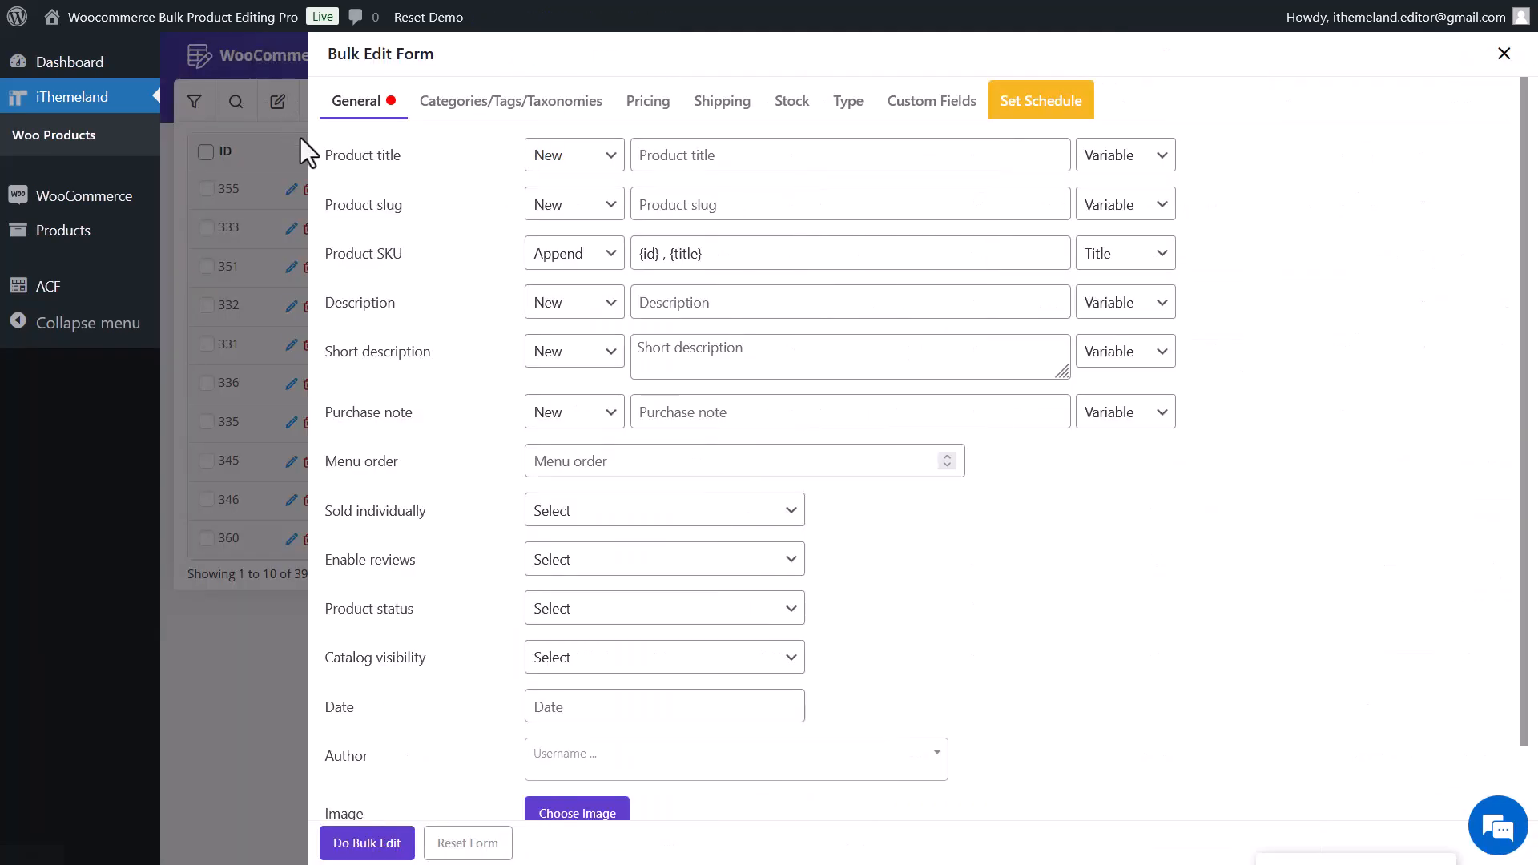
{"action": "left_click", "coordinate": [540, 264]}
{"action": "left_click", "coordinate": [605, 343]}
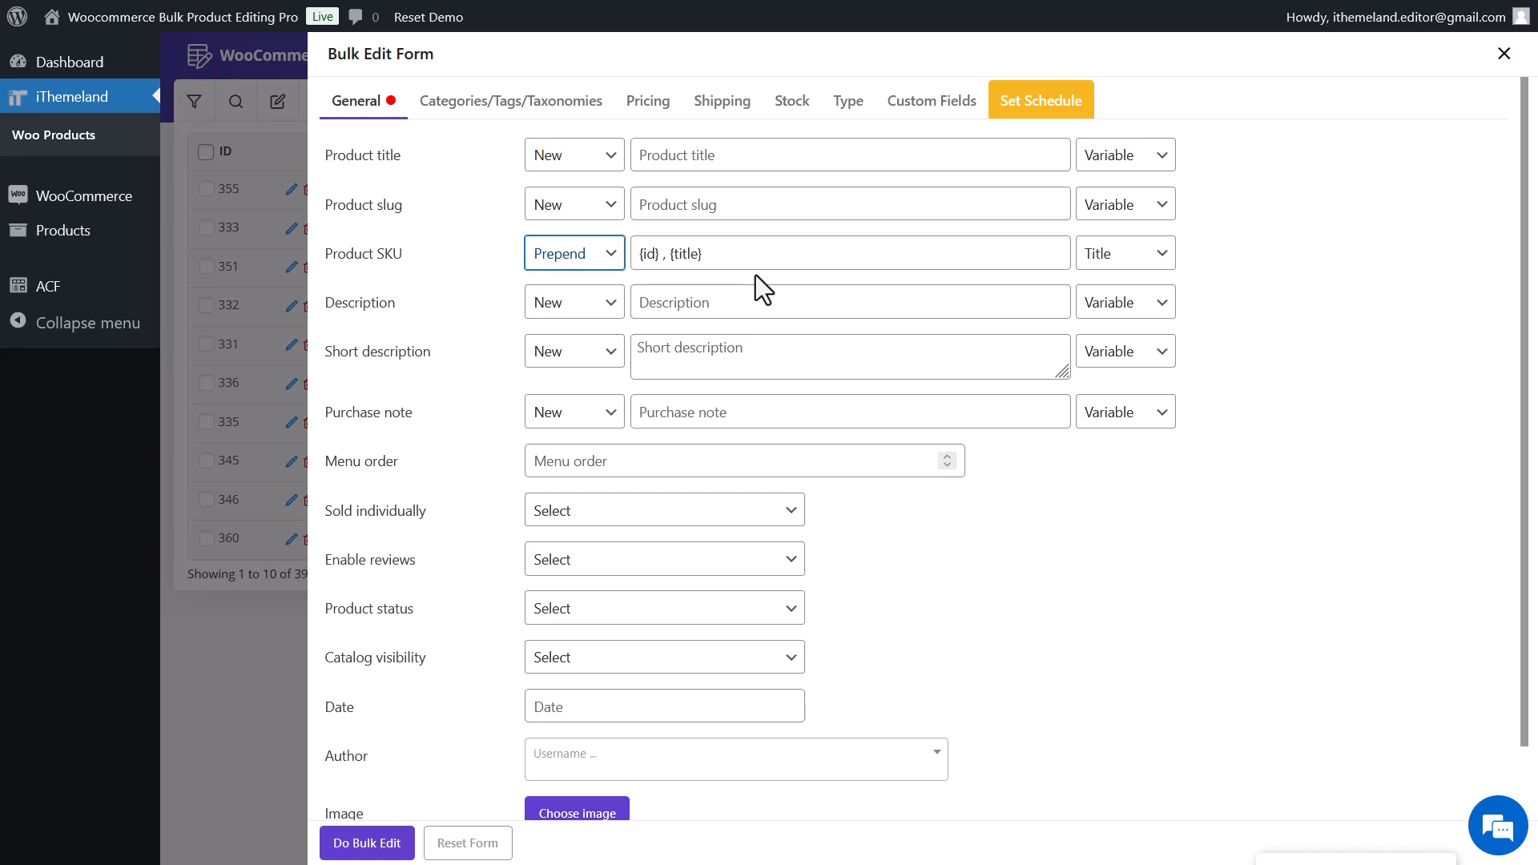
{"action": "left_click", "coordinate": [386, 843]}
{"action": "left_click", "coordinate": [797, 542]}
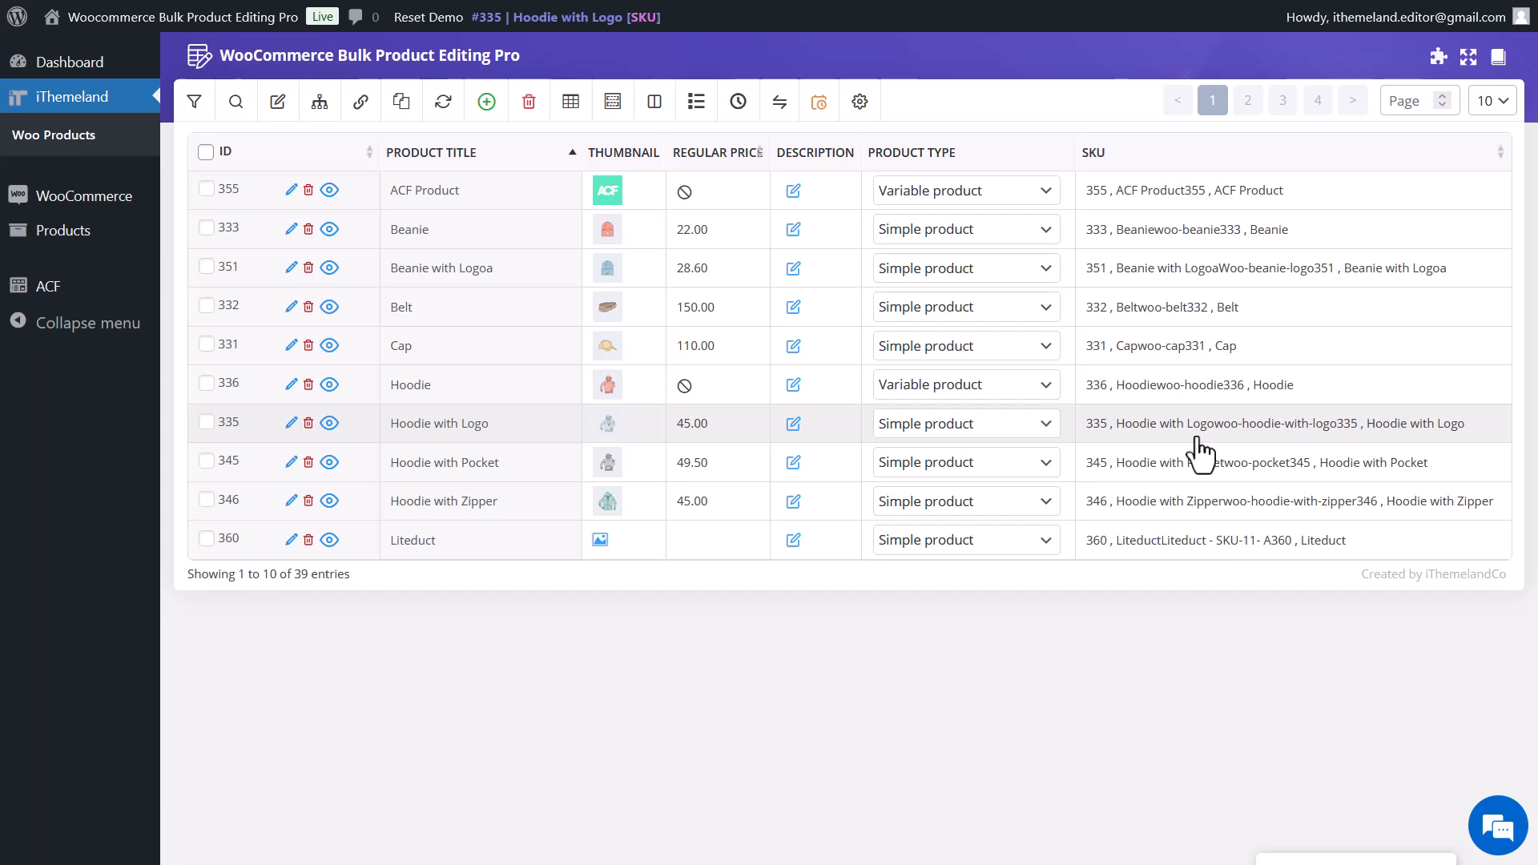
- Overwrite the SKUs of all filtered products with the new value "{id} , {title}" by bulk edit
{"action": "left_click", "coordinate": [278, 102]}
{"action": "left_click", "coordinate": [589, 255]}
{"action": "left_click", "coordinate": [594, 280]}
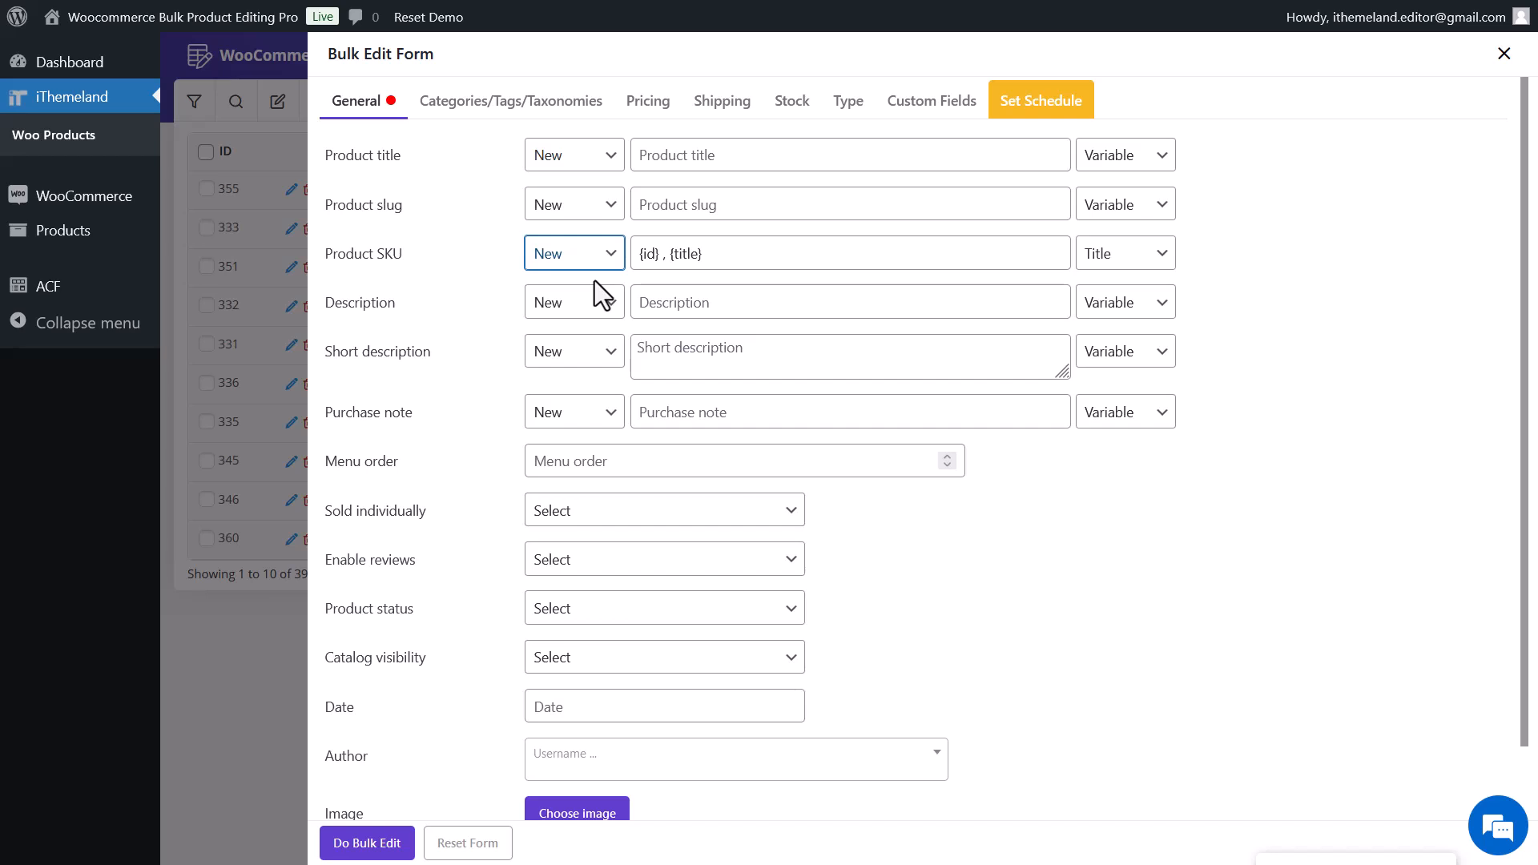
{"action": "left_click", "coordinate": [346, 845]}
{"action": "left_click", "coordinate": [843, 551]}
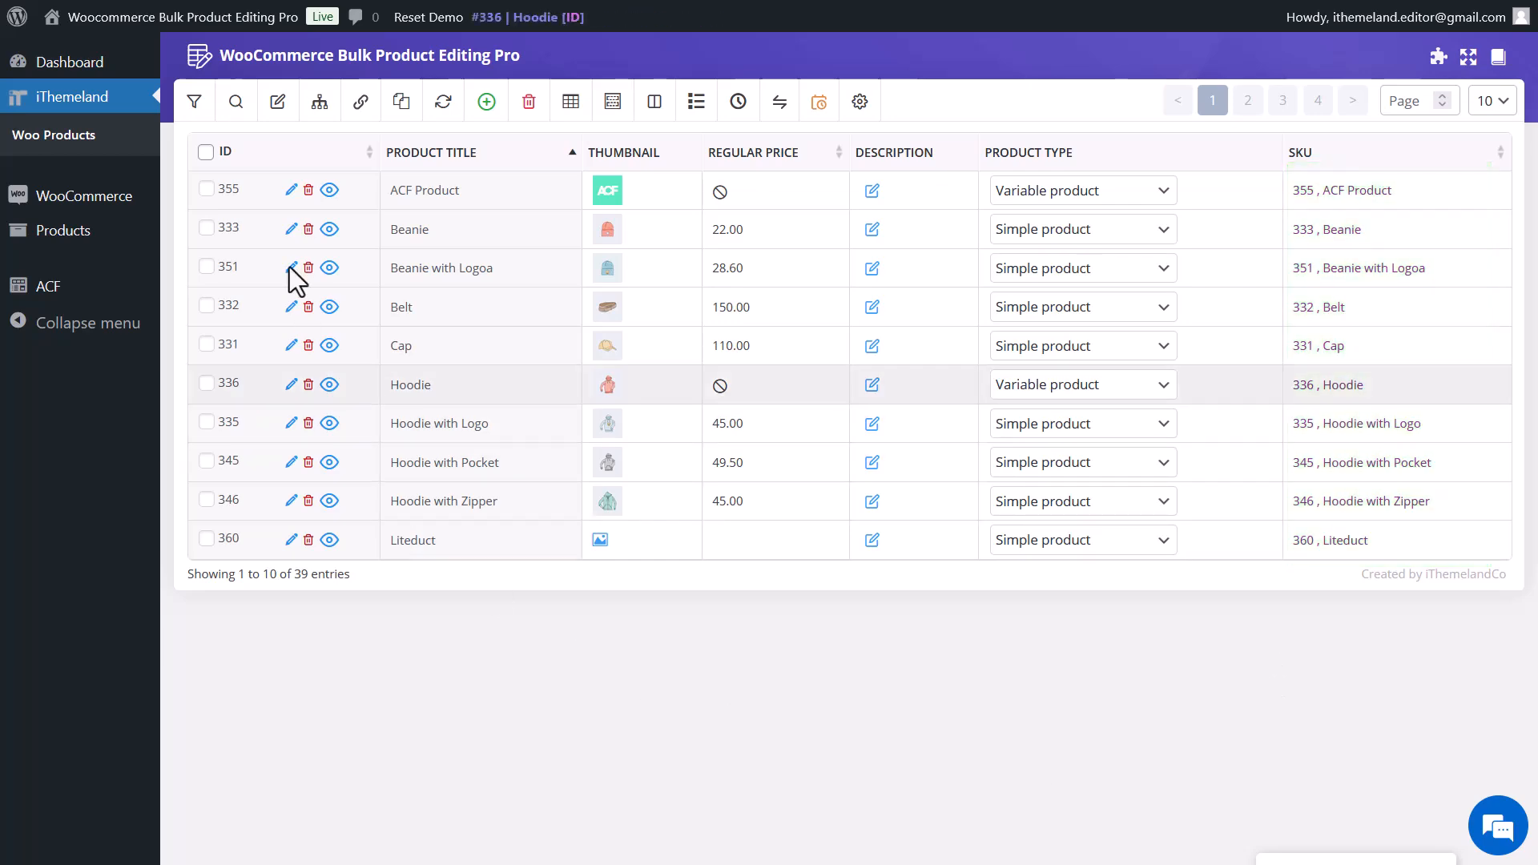
- Delete the {id} variable's text from the SKUs of all filtered products by bulk edit
{"action": "left_click", "coordinate": [278, 103]}
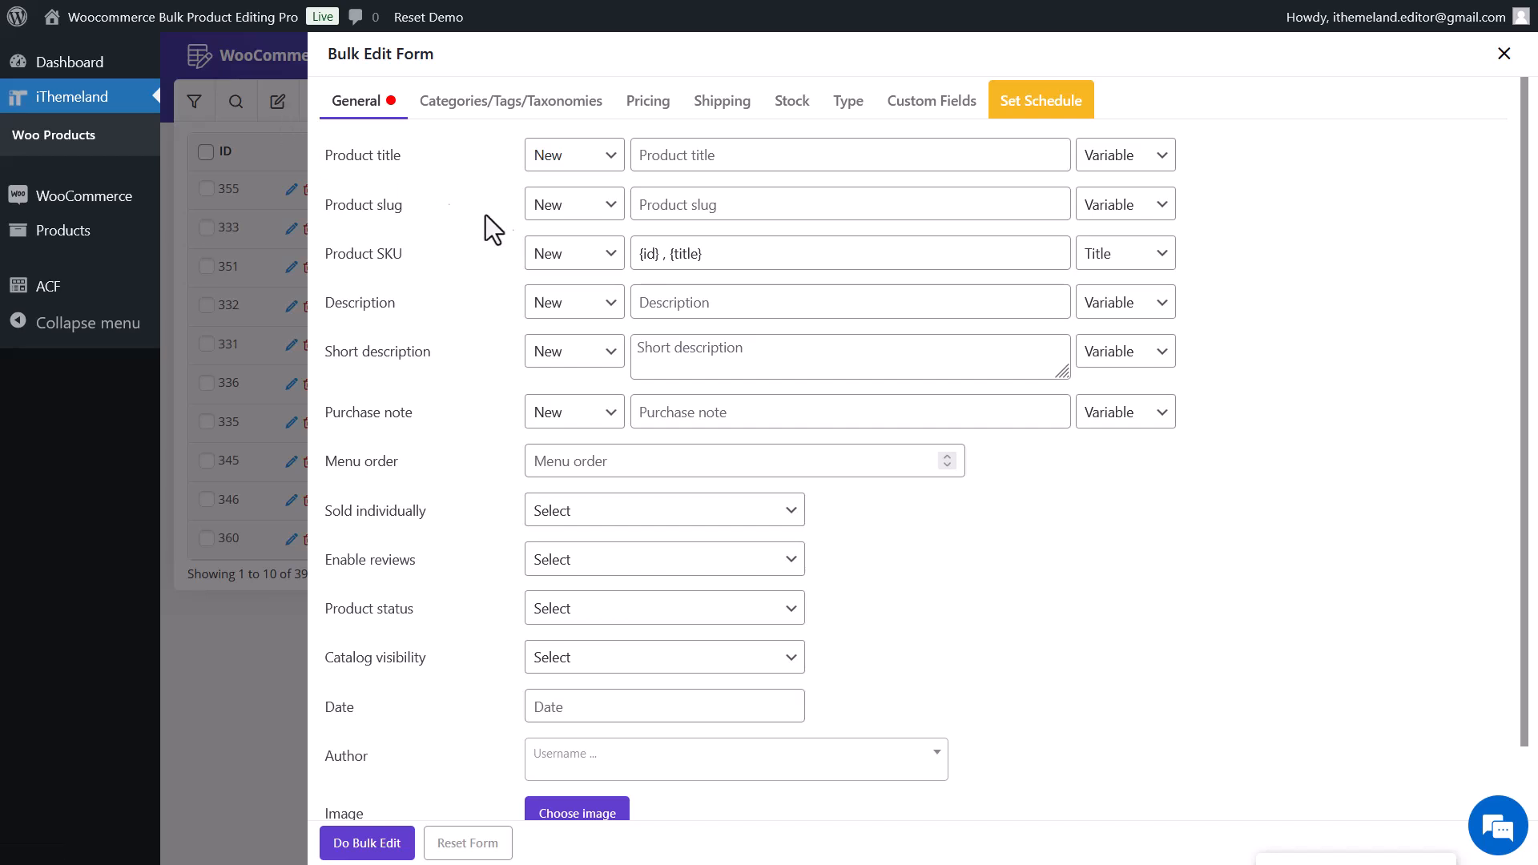
{"action": "left_click", "coordinate": [617, 258]}
{"action": "left_click", "coordinate": [615, 375]}
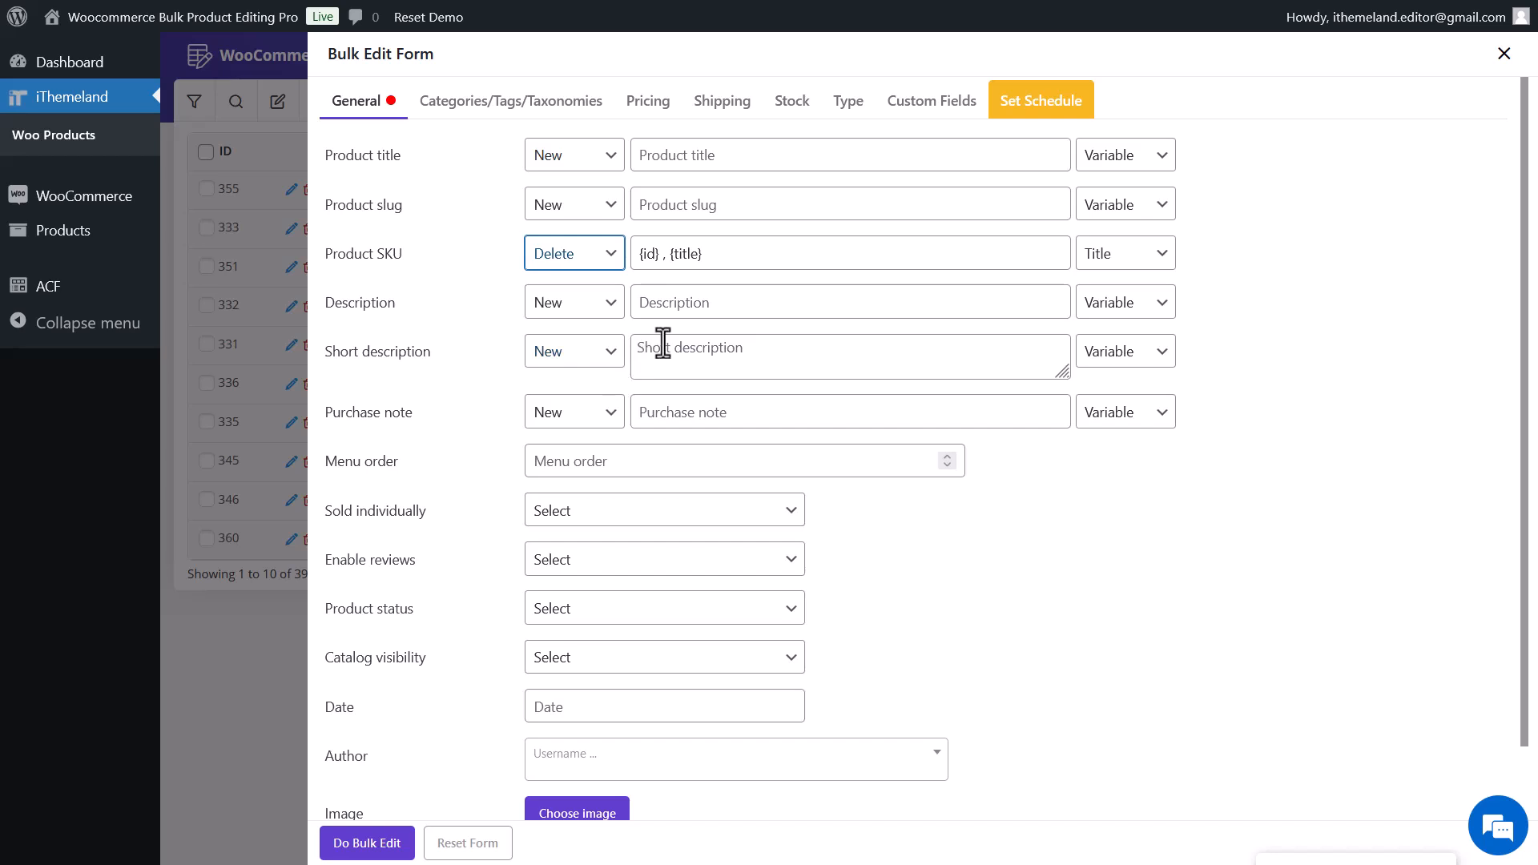
{"action": "left_click", "coordinate": [1092, 253]}
{"action": "left_click", "coordinate": [1094, 253]}
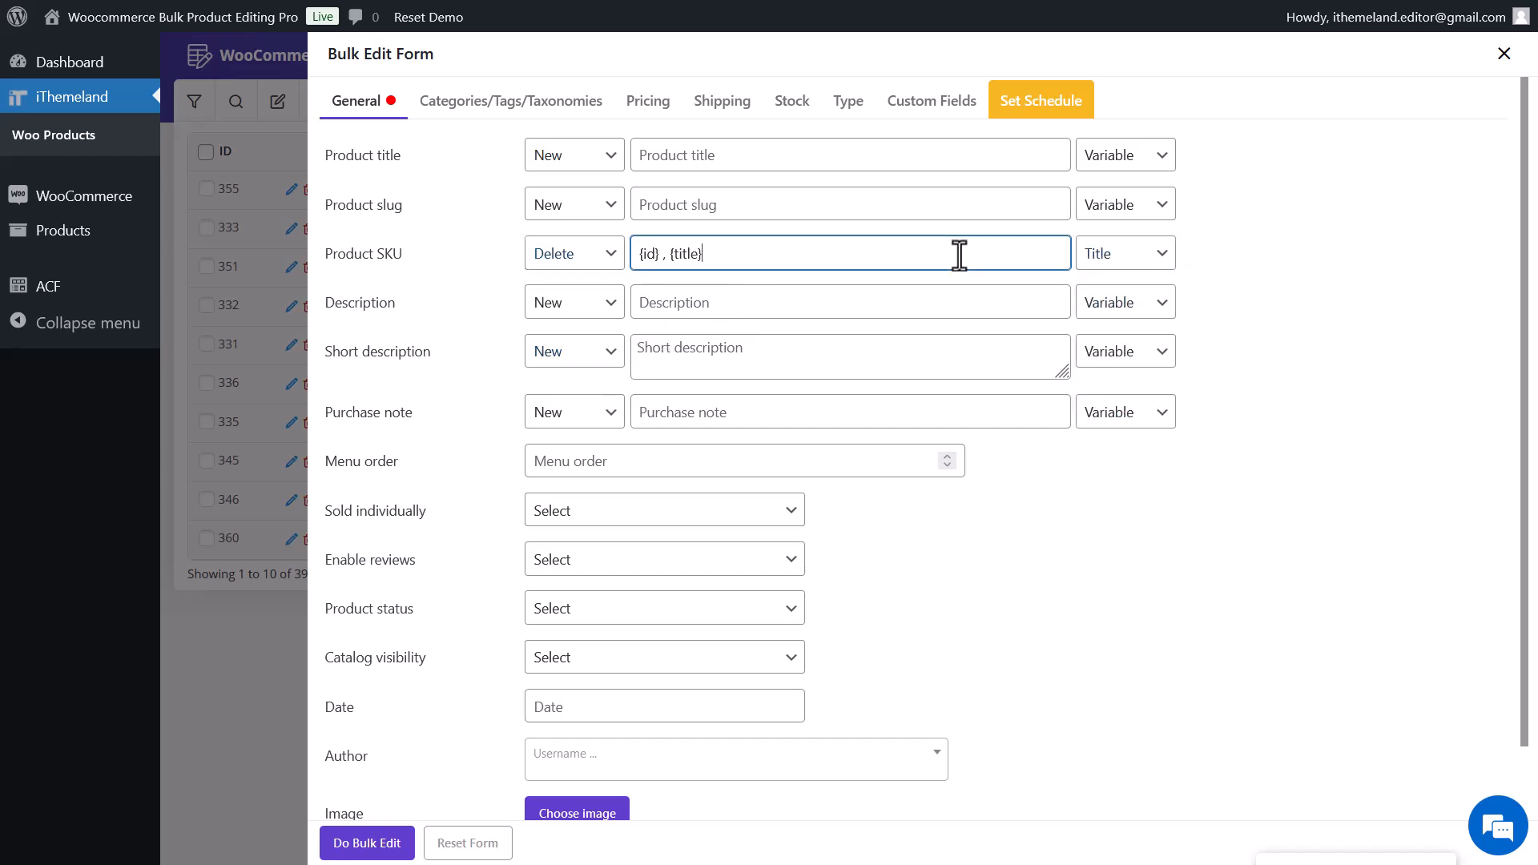
{"action": "triple_click", "coordinate": [959, 253]}
{"action": "key", "text": "BackSpace"}
{"action": "left_click", "coordinate": [1101, 253]}
{"action": "left_click", "coordinate": [1099, 347]}
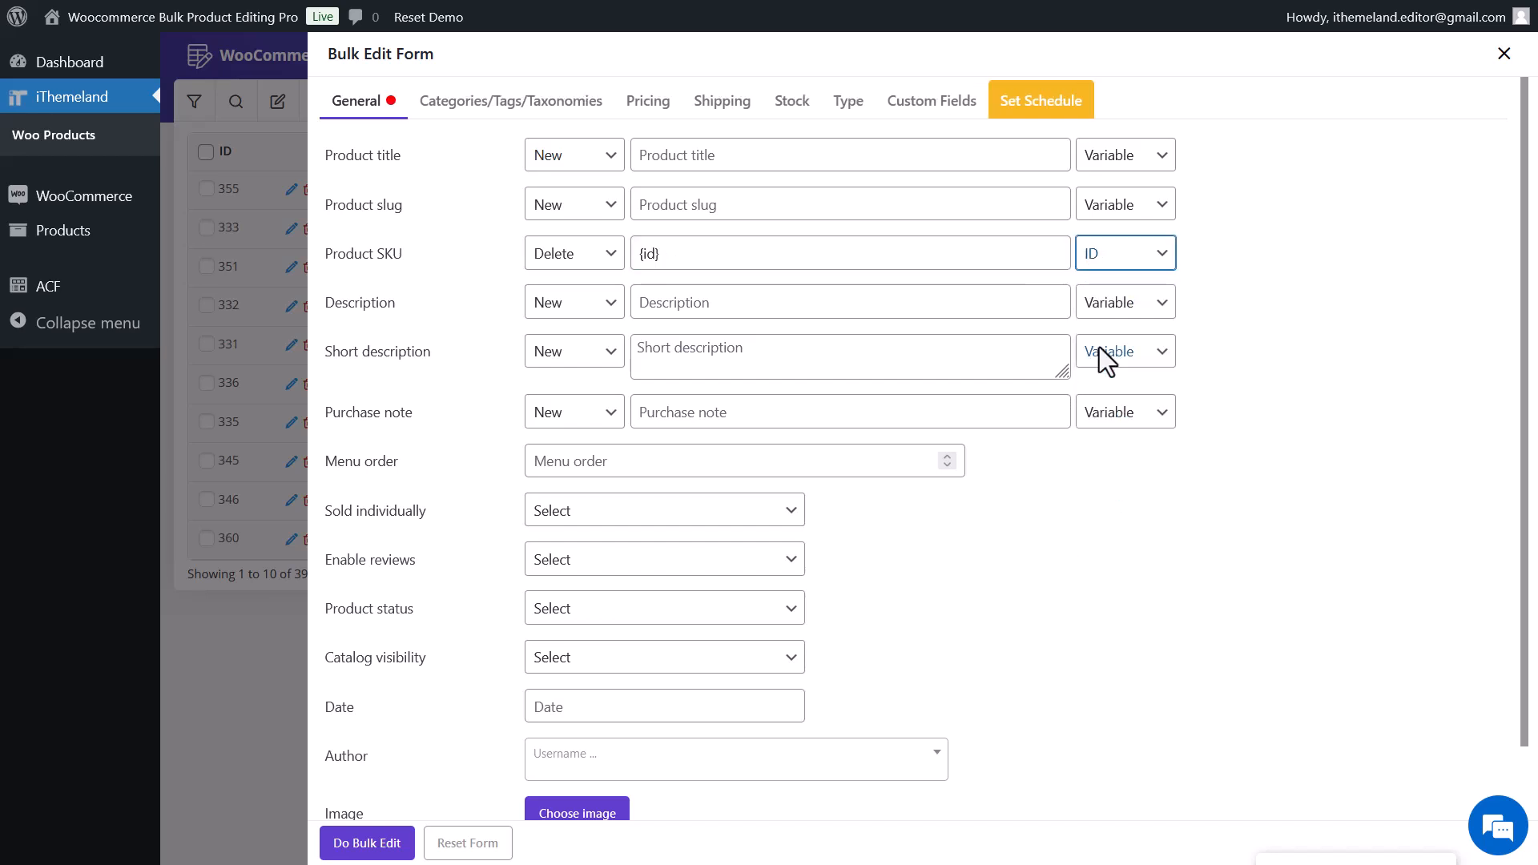
{"action": "left_click", "coordinate": [378, 851]}
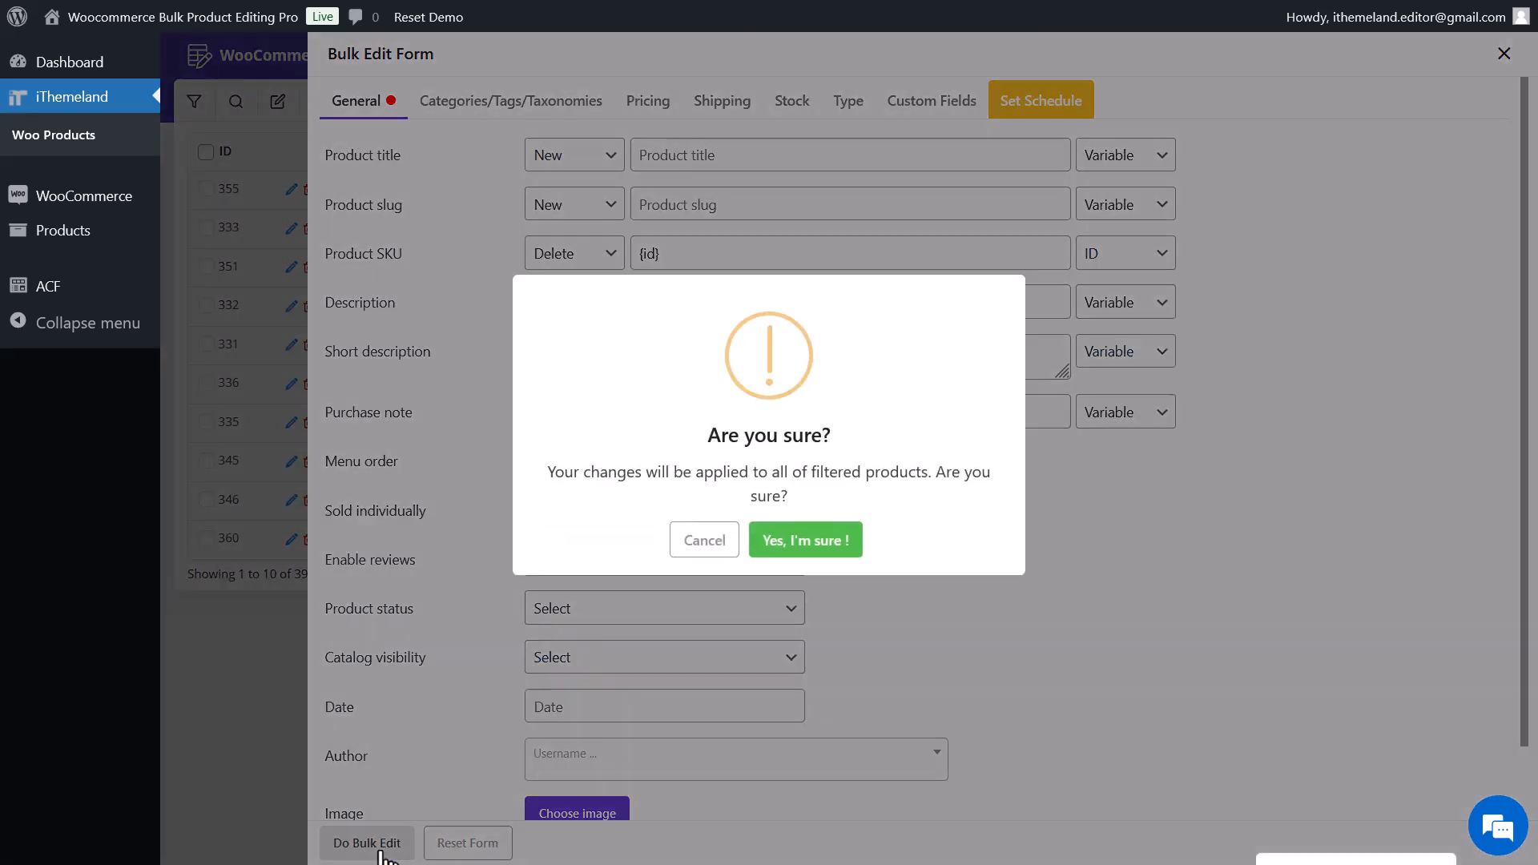
{"action": "left_click", "coordinate": [823, 551]}
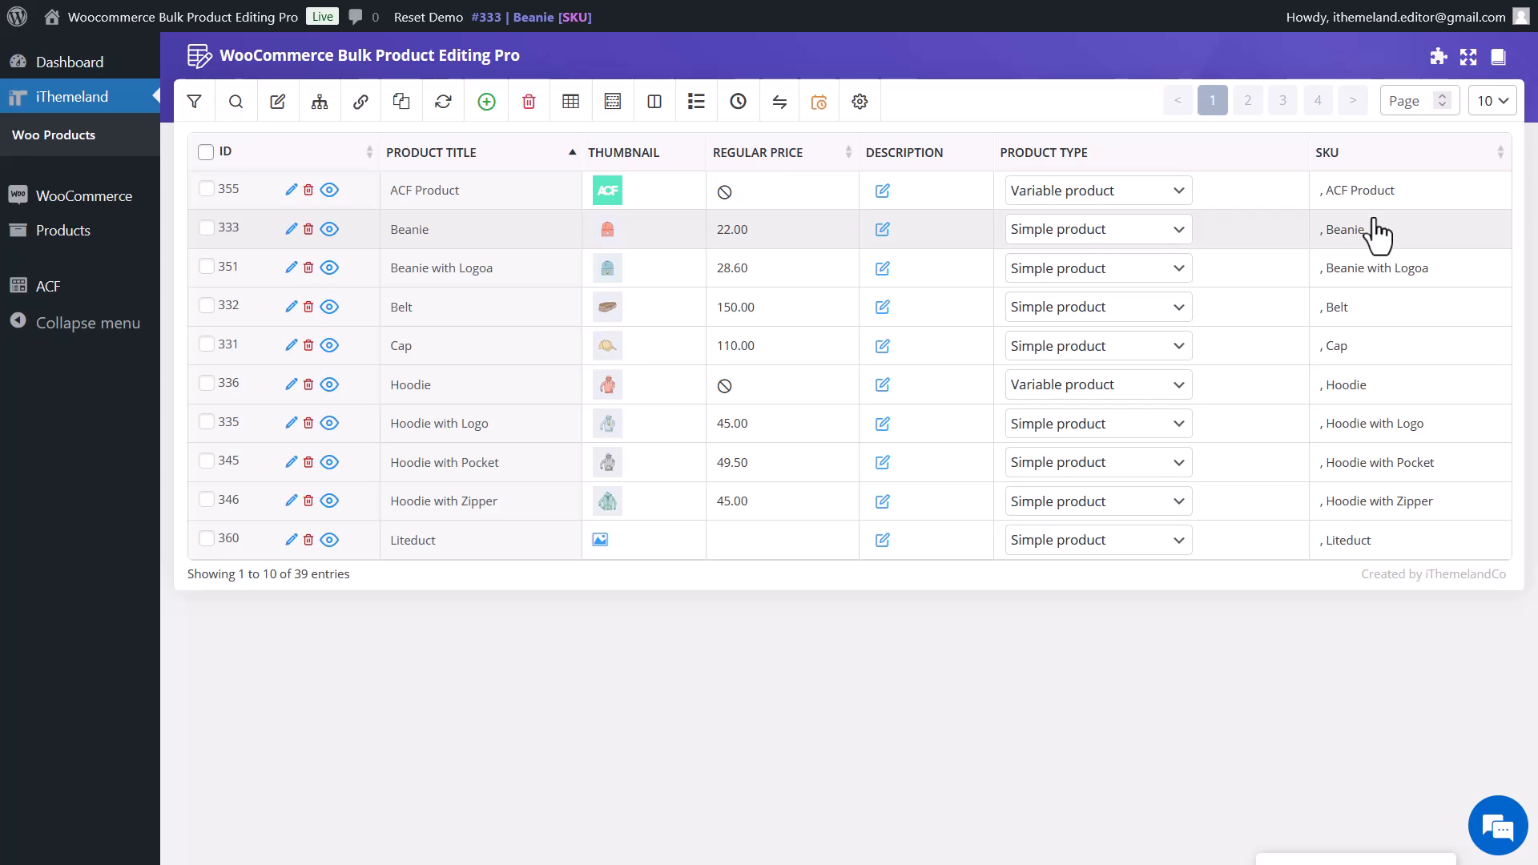
- Set the Product SKU bulk edit to replace {title} with {id}, using Same Case matching
{"action": "left_click", "coordinate": [278, 102]}
{"action": "left_click", "coordinate": [527, 260]}
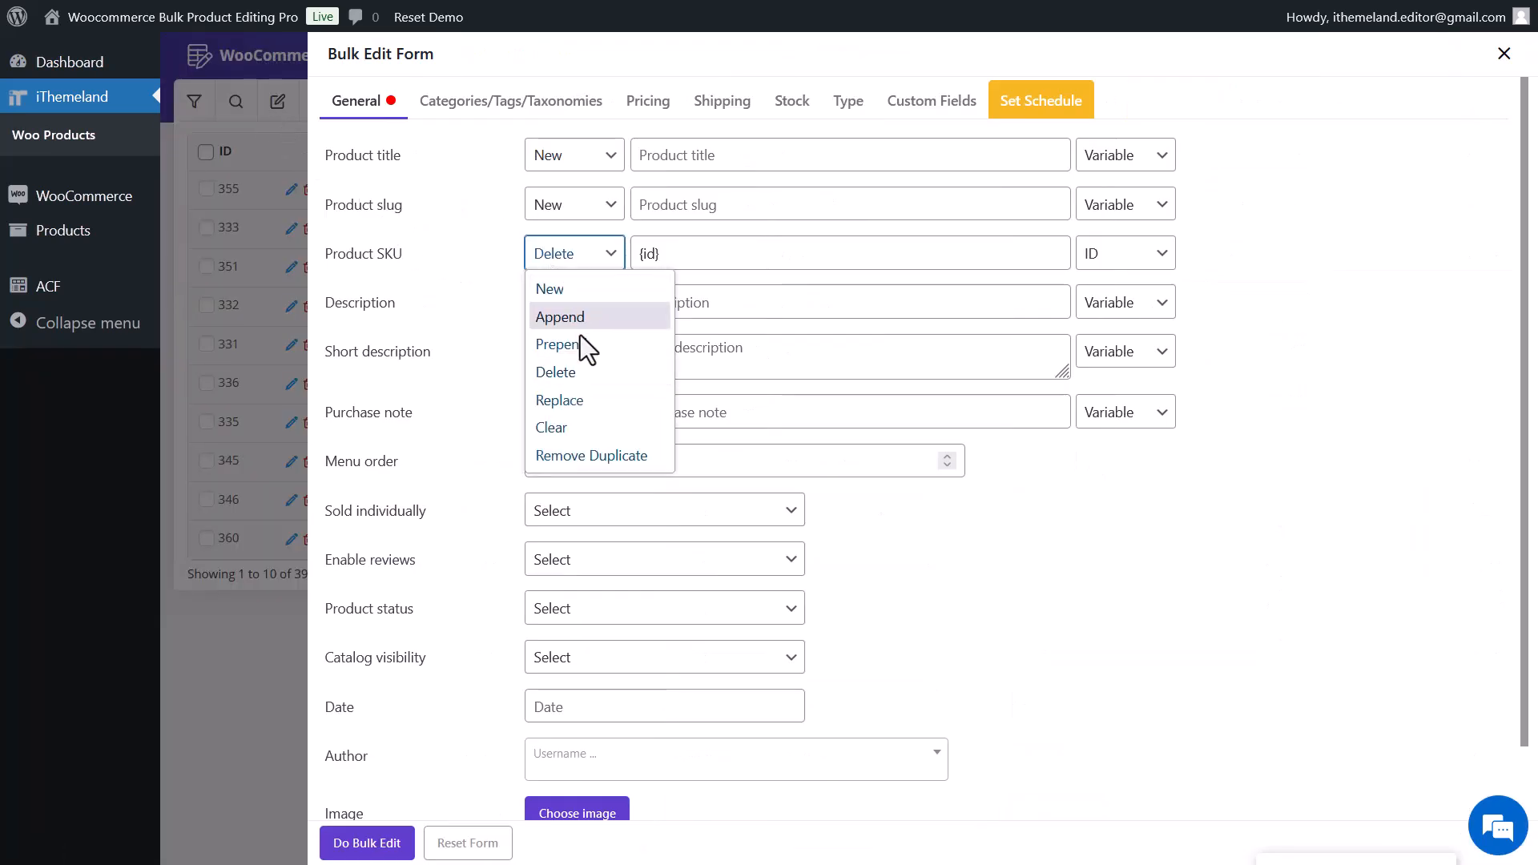
{"action": "left_click", "coordinate": [594, 397]}
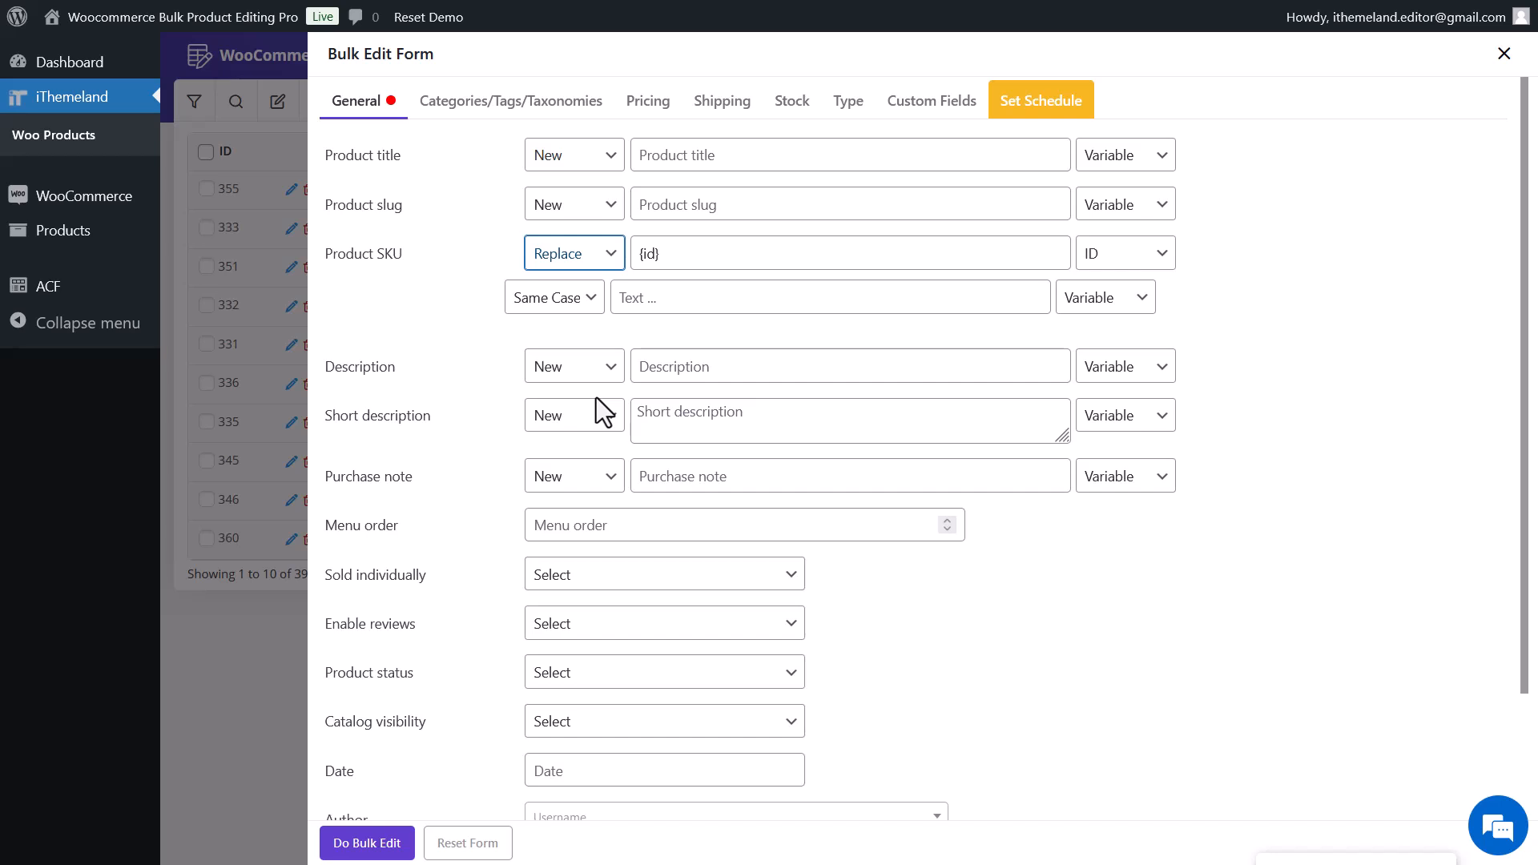
{"action": "left_click", "coordinate": [753, 267]}
{"action": "triple_click", "coordinate": [753, 268]}
{"action": "key", "text": "BackSpace"}
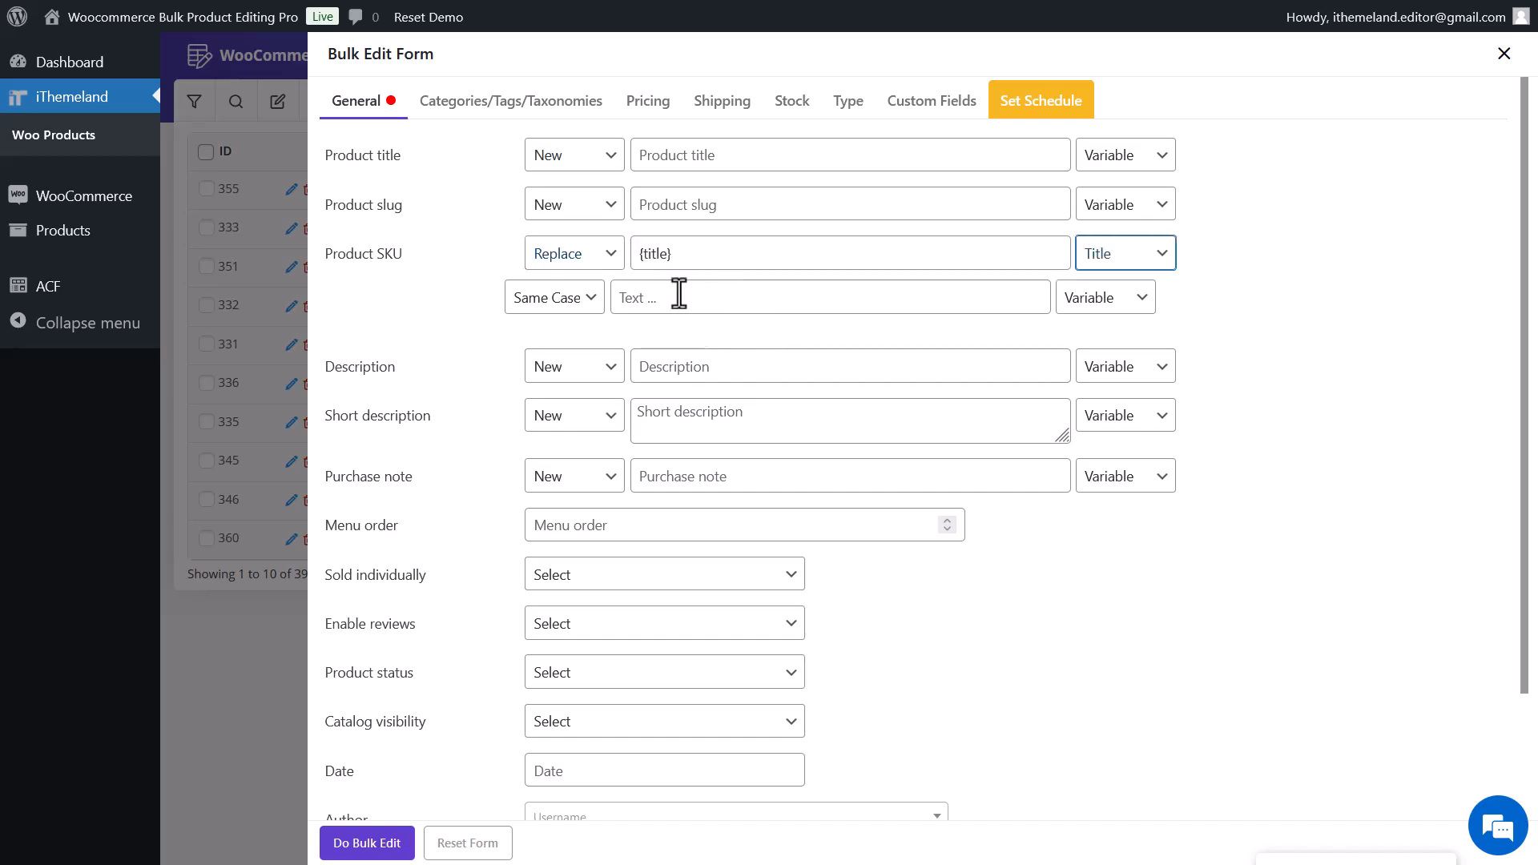
{"action": "left_click", "coordinate": [588, 298]}
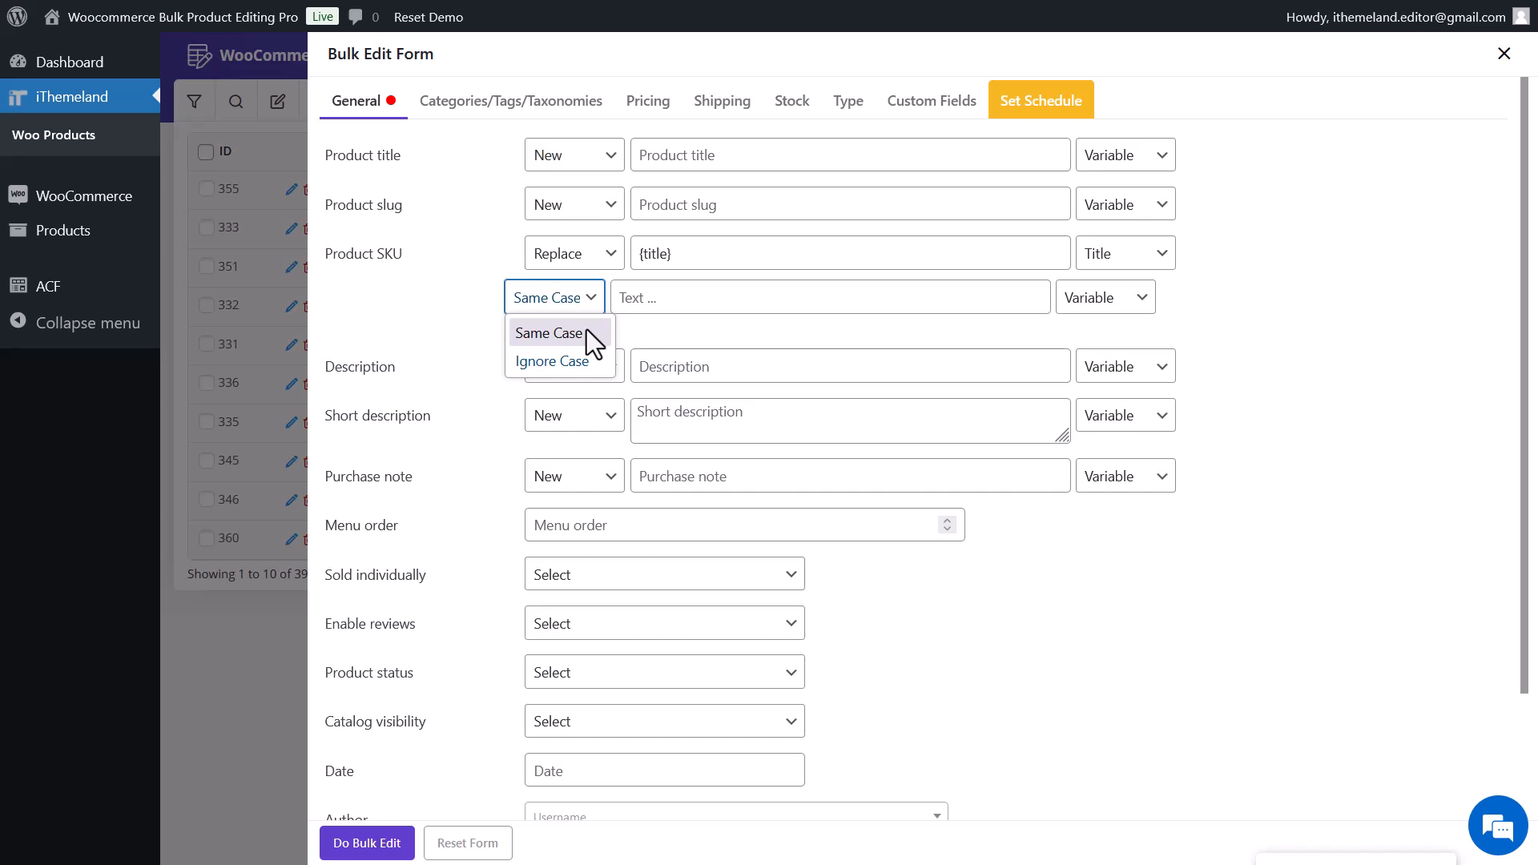
{"action": "left_click", "coordinate": [587, 329]}
{"action": "left_click", "coordinate": [785, 301]}
{"action": "left_click", "coordinate": [1122, 304]}
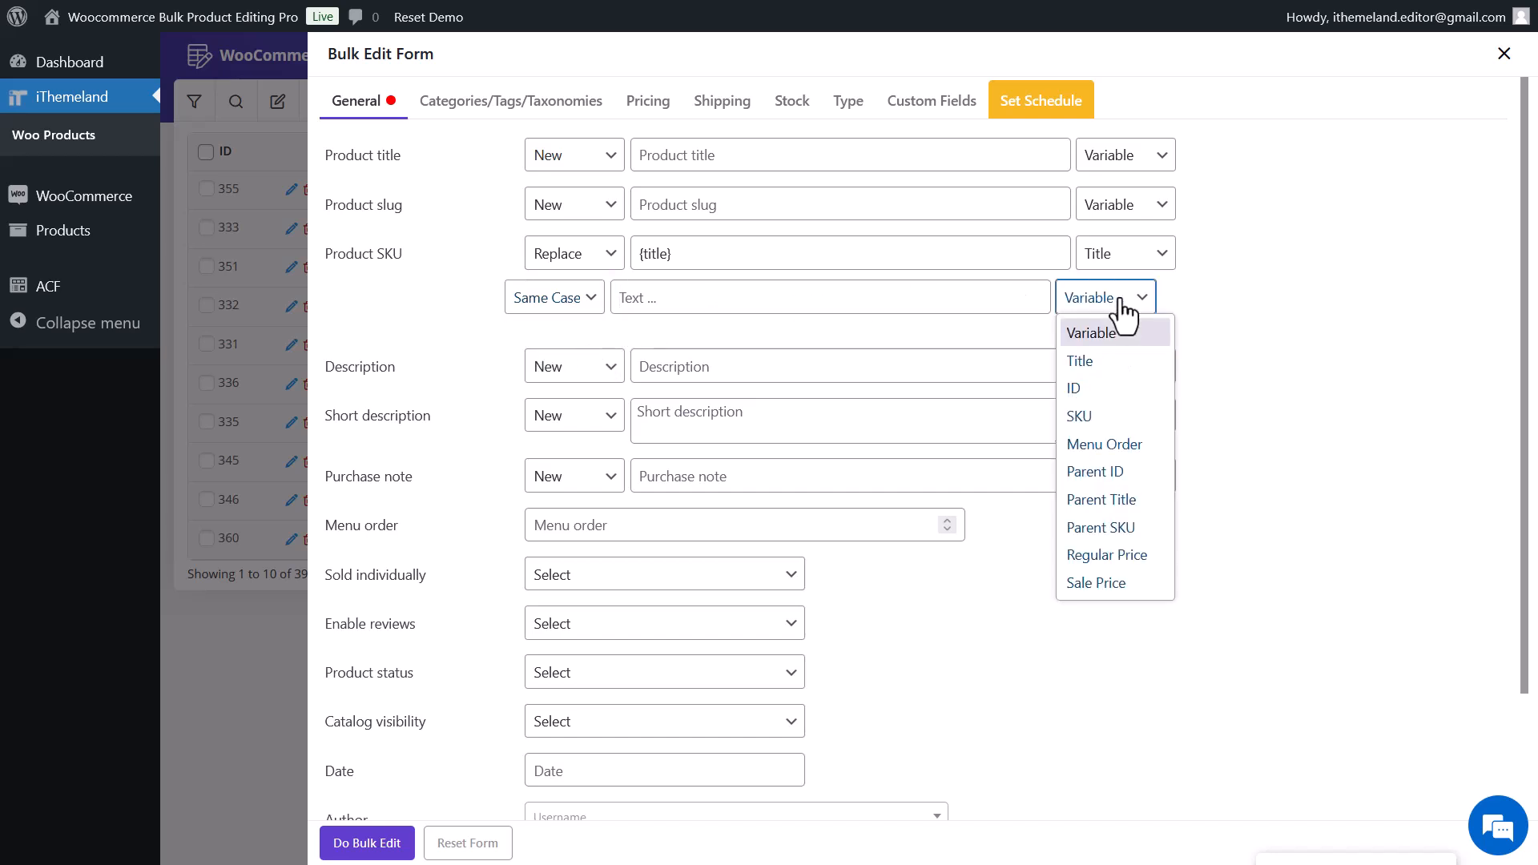
{"action": "left_click", "coordinate": [1131, 388]}
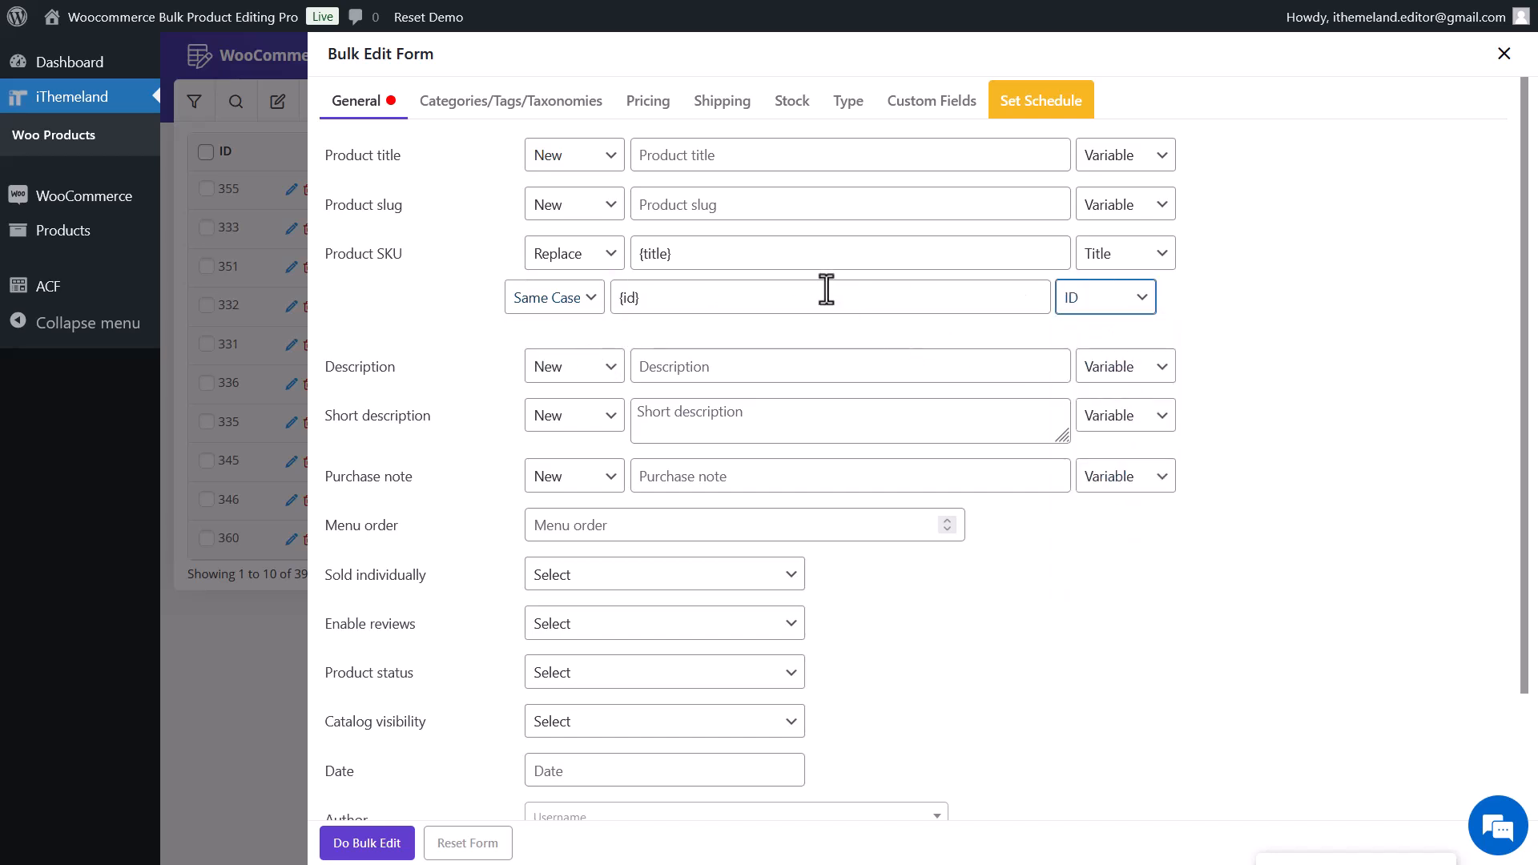
- Change the SKU search text to "Woo" and apply the replacement with {id} to all filtered products
{"action": "left_click", "coordinate": [781, 254]}
{"action": "key", "text": "ctrl+a"}
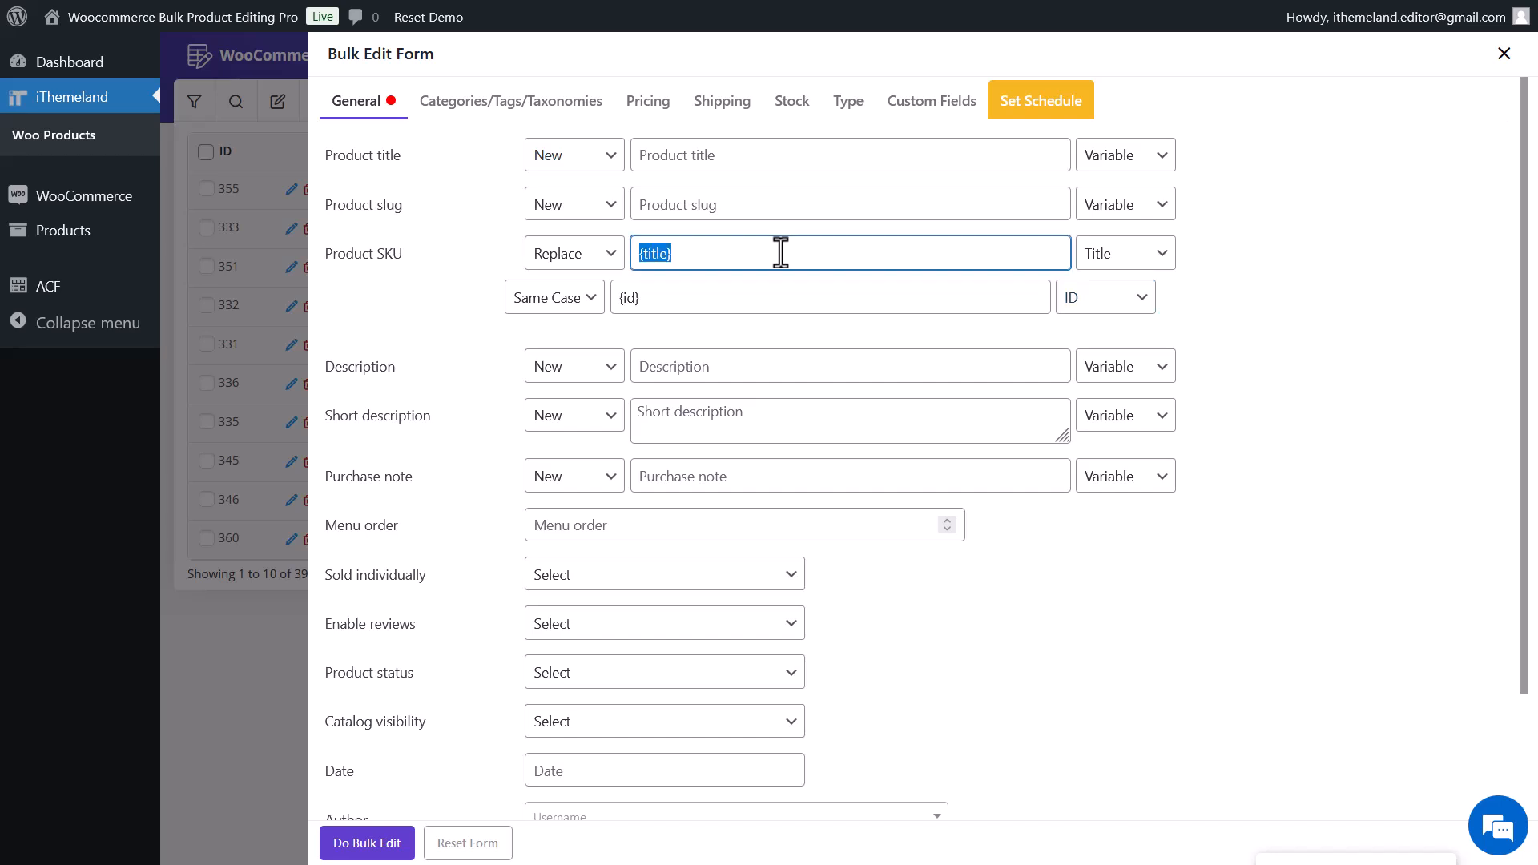
{"action": "left_click", "coordinate": [1123, 266]}
{"action": "left_click", "coordinate": [1118, 289]}
{"action": "left_click", "coordinate": [894, 262]}
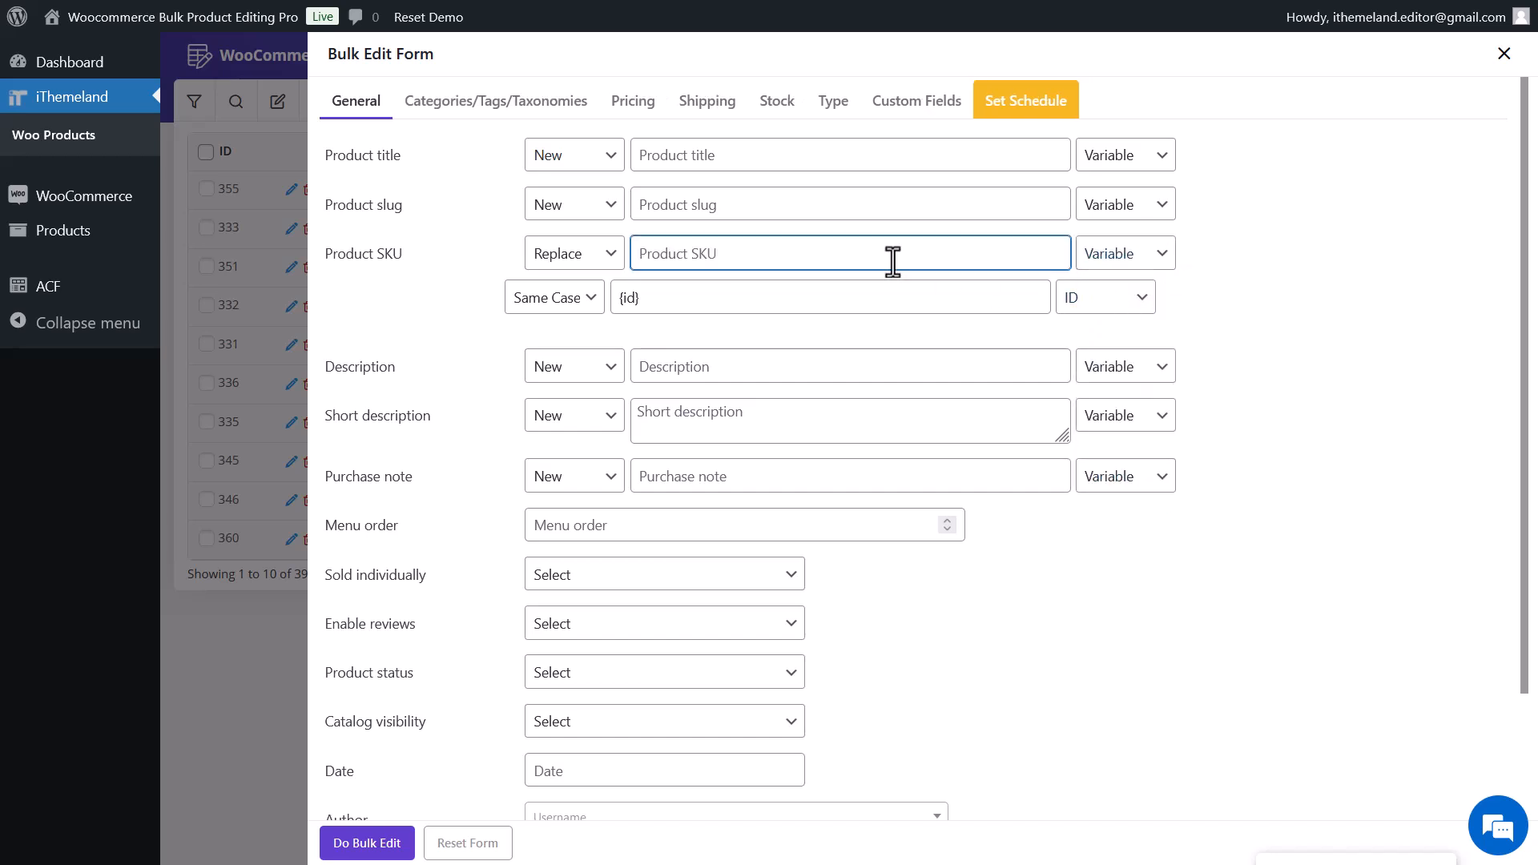
{"action": "type", "text": "Woo"}
{"action": "left_click", "coordinate": [373, 844]}
{"action": "left_click", "coordinate": [801, 548]}
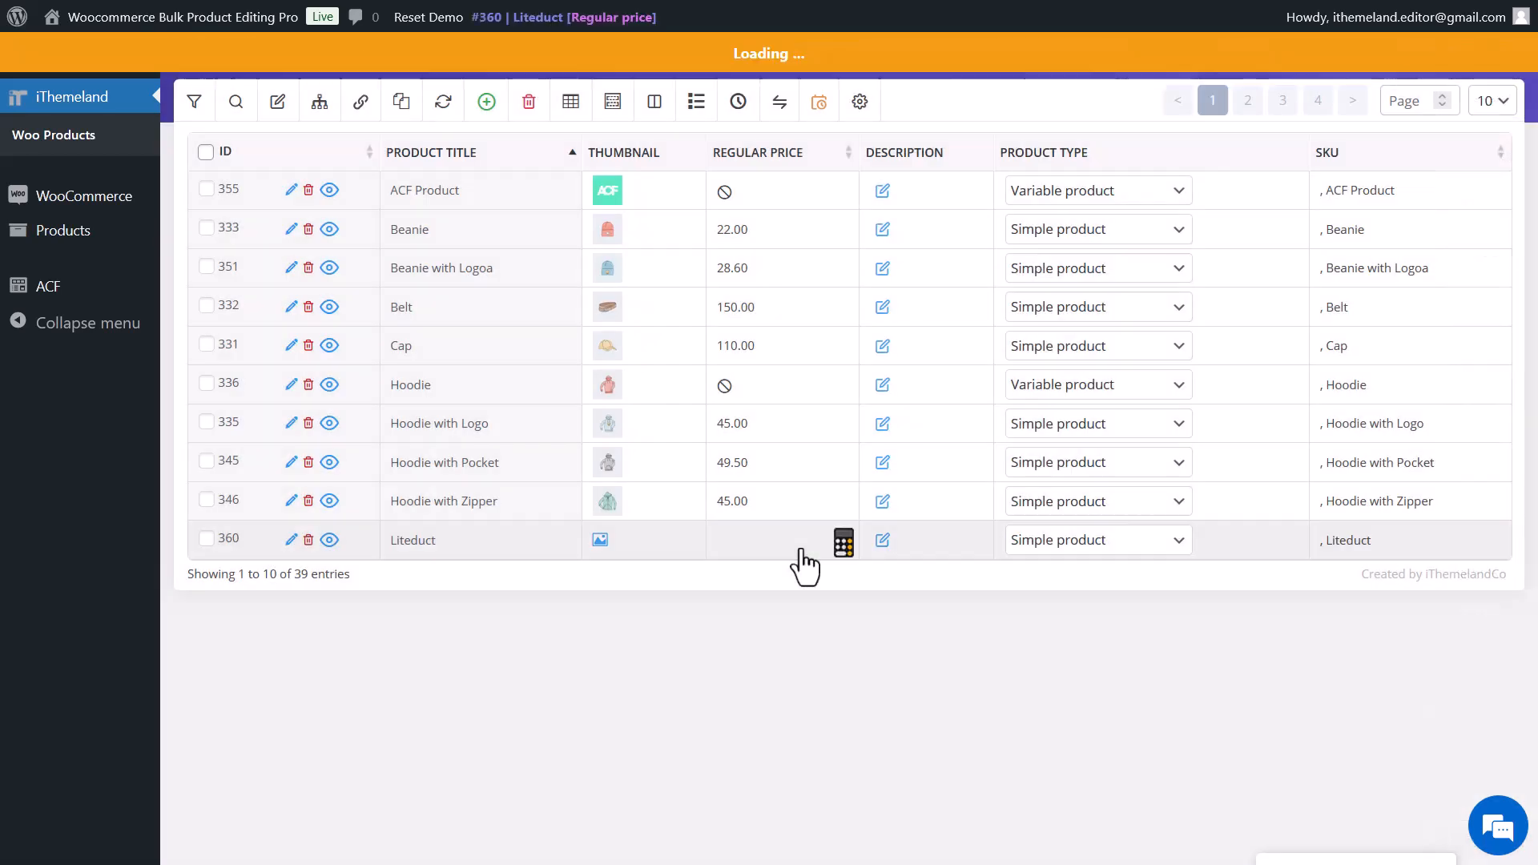